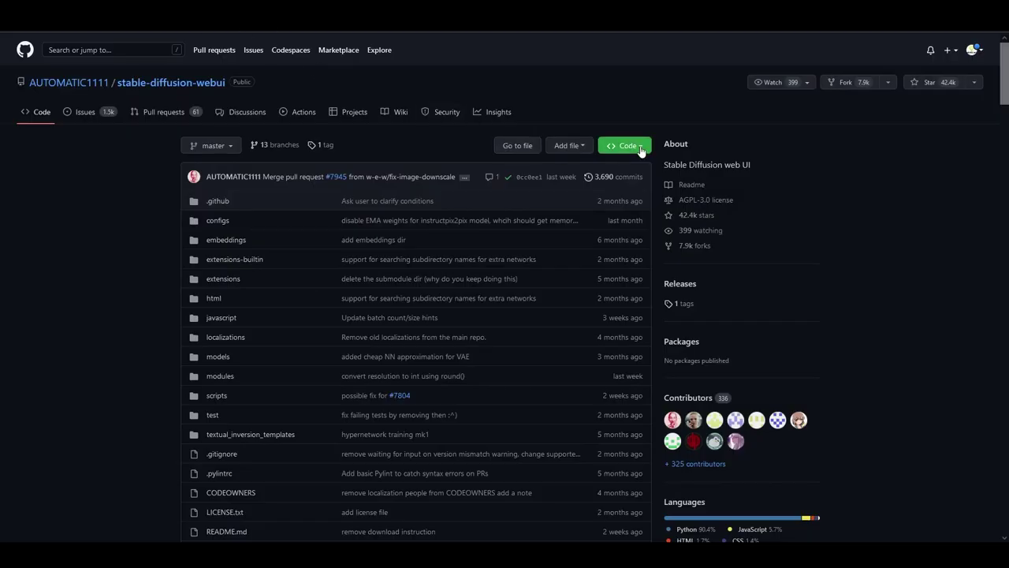
Copy the stable-diffusion-webui repository's HTTPS clone URL from GitHub's Code menu.
left_click(640, 149)
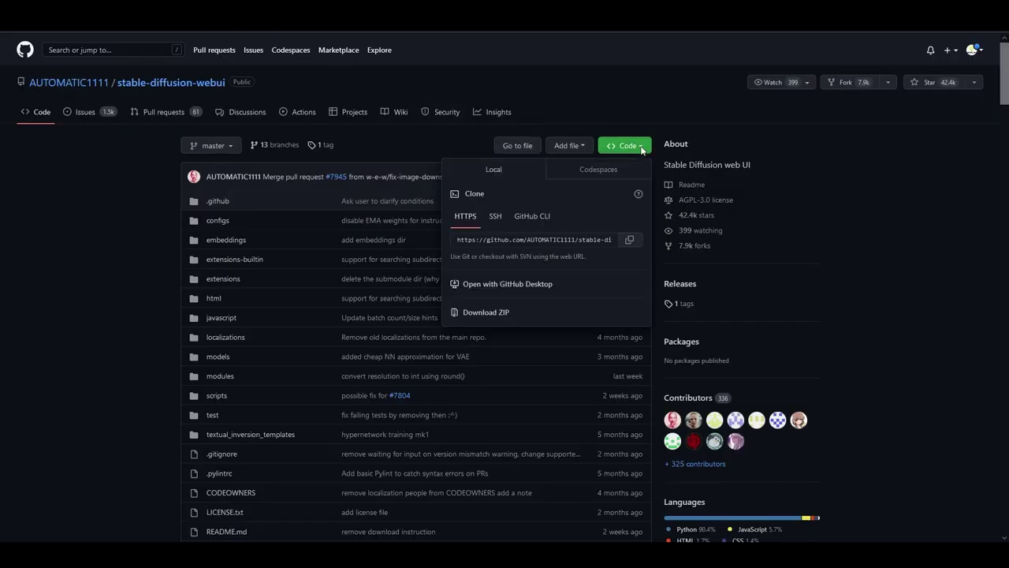
left_click(630, 240)
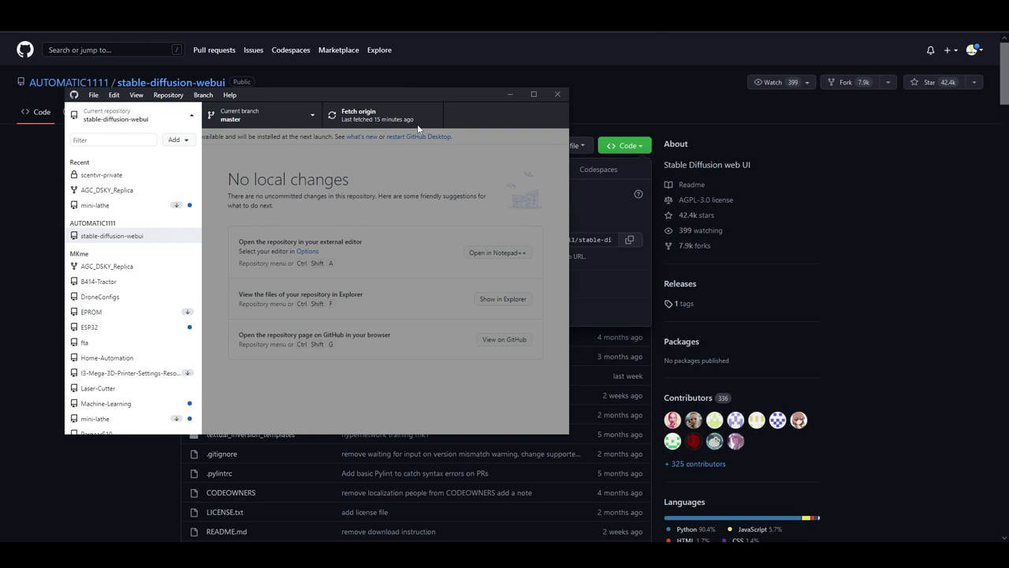
In GitHub Desktop's Clone a repository dialog, paste the stable-diffusion-webui.git URL.
left_click_drag(473, 92, 507, 79)
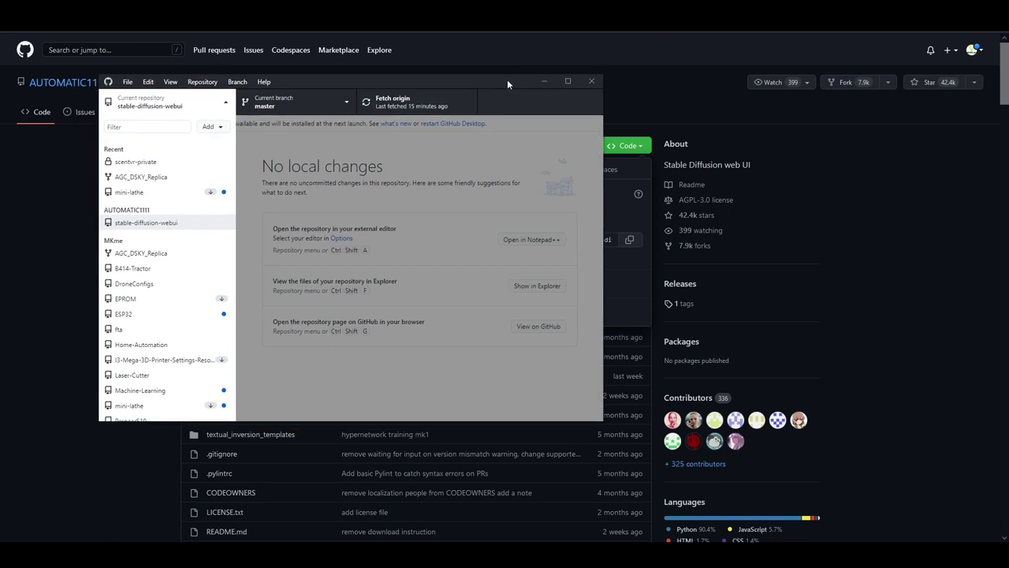
left_click(322, 142)
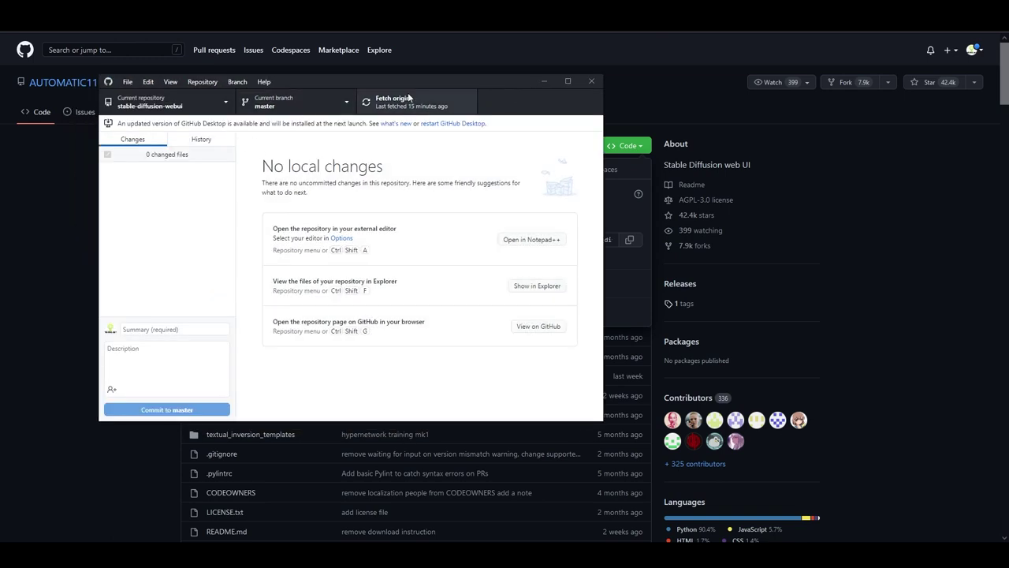
left_click(265, 81)
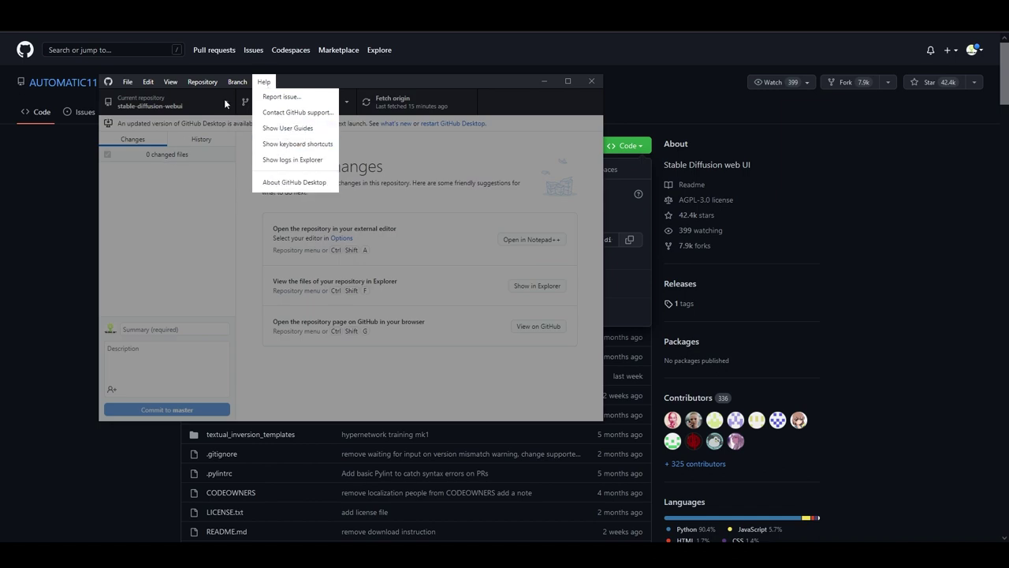
left_click(161, 102)
left_click(213, 127)
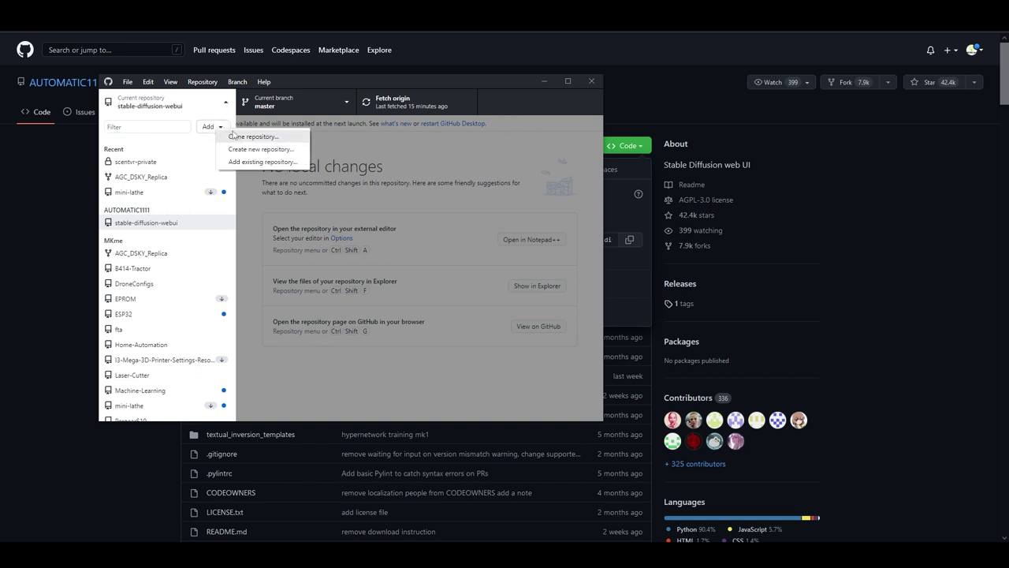
left_click(239, 136)
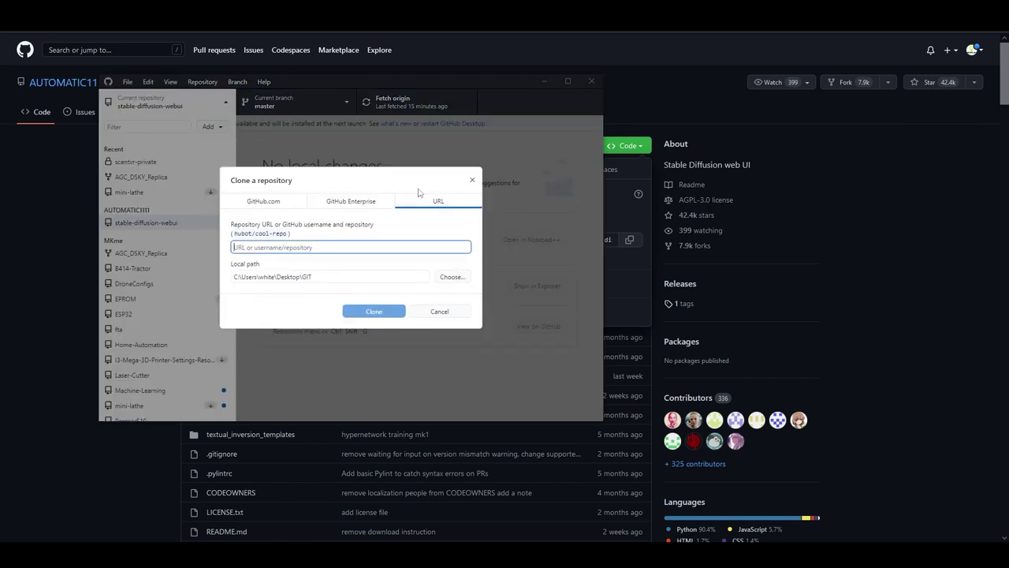
right_click(367, 246)
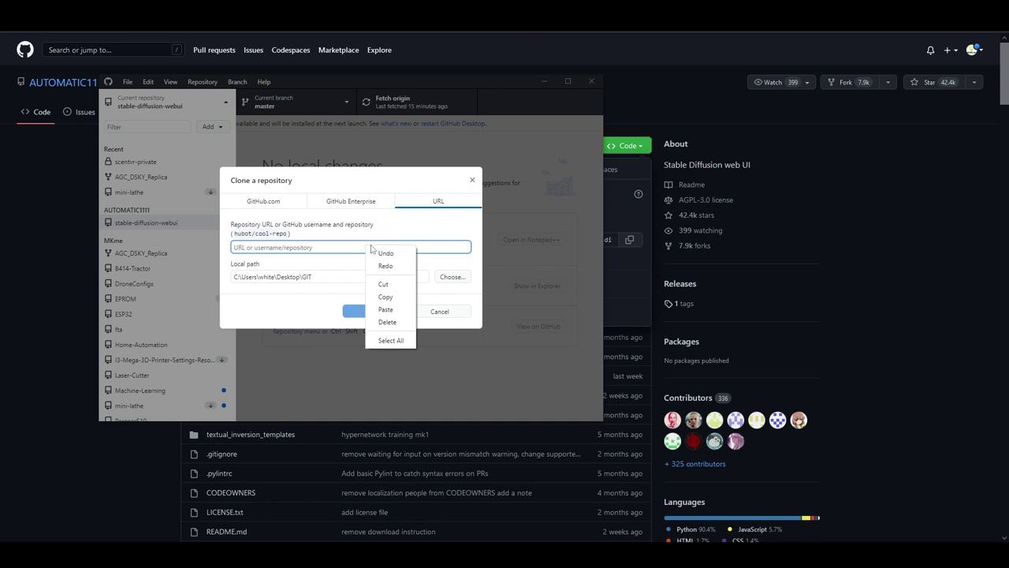
left_click(385, 309)
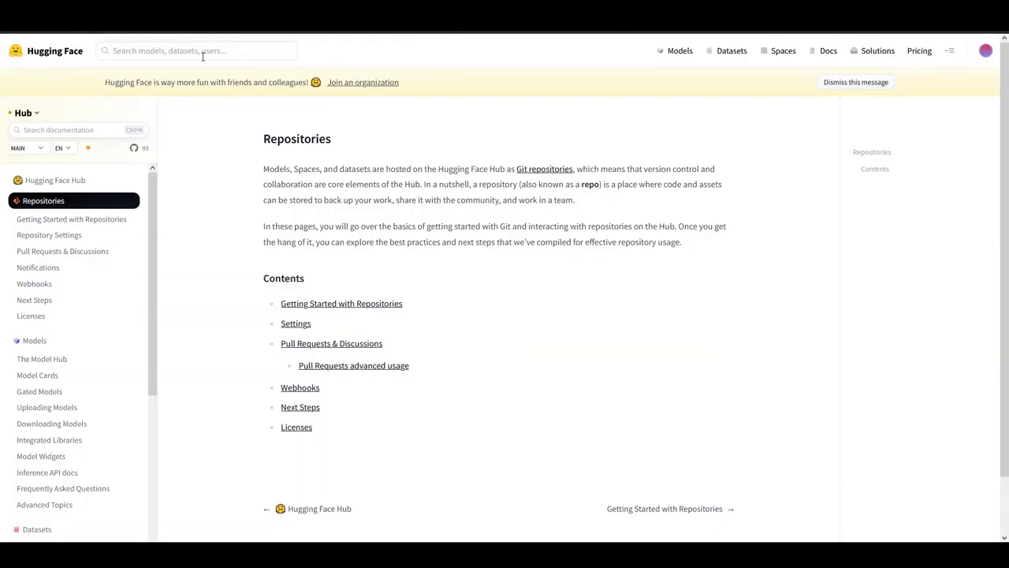
Search Hugging Face for 'stable' and download sd-v1-4.ckpt from CompVis/stable-diffusion-v-1-4-original.
left_click(202, 51)
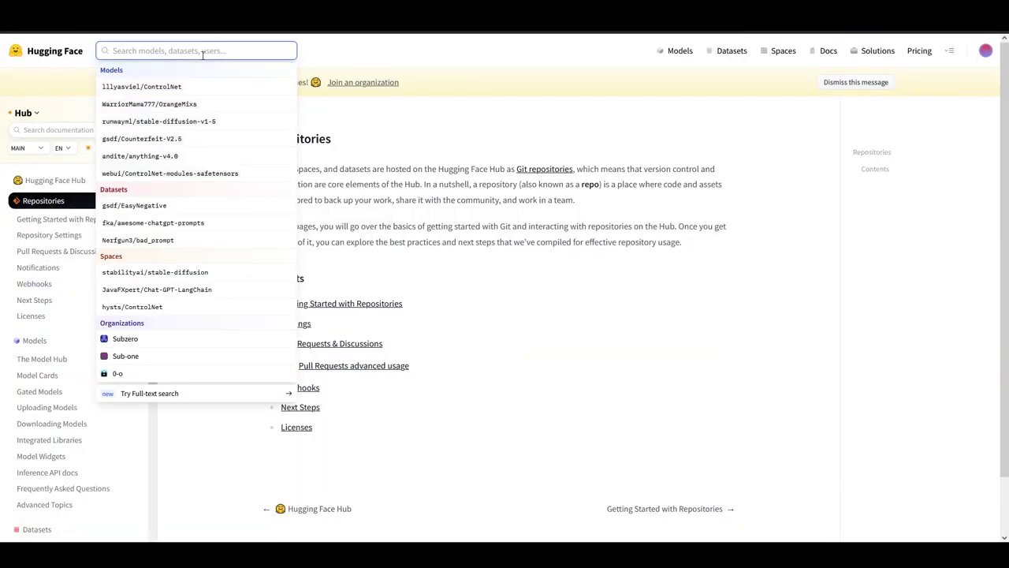
type("a")
key("BackSpace")
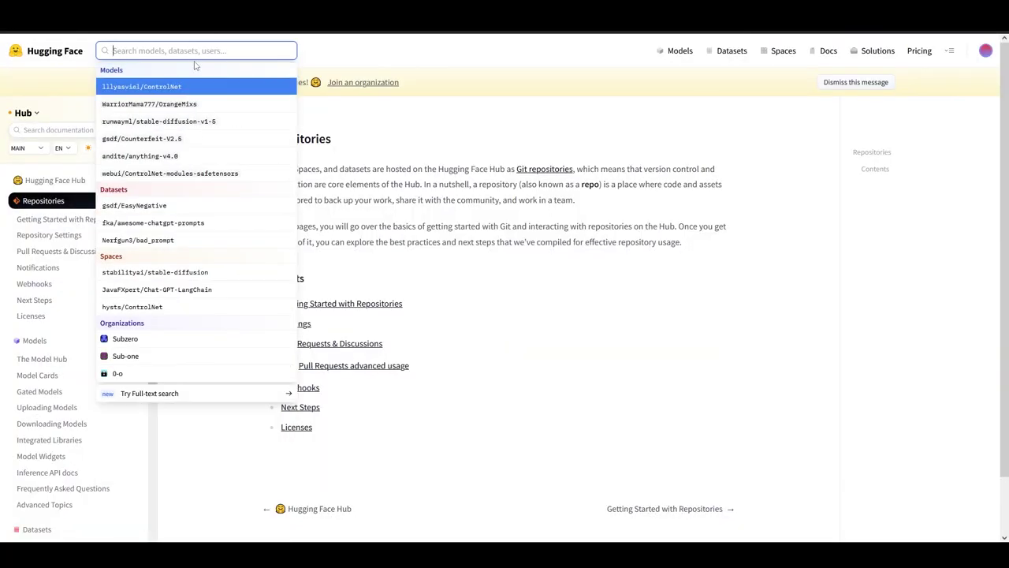
type("stable")
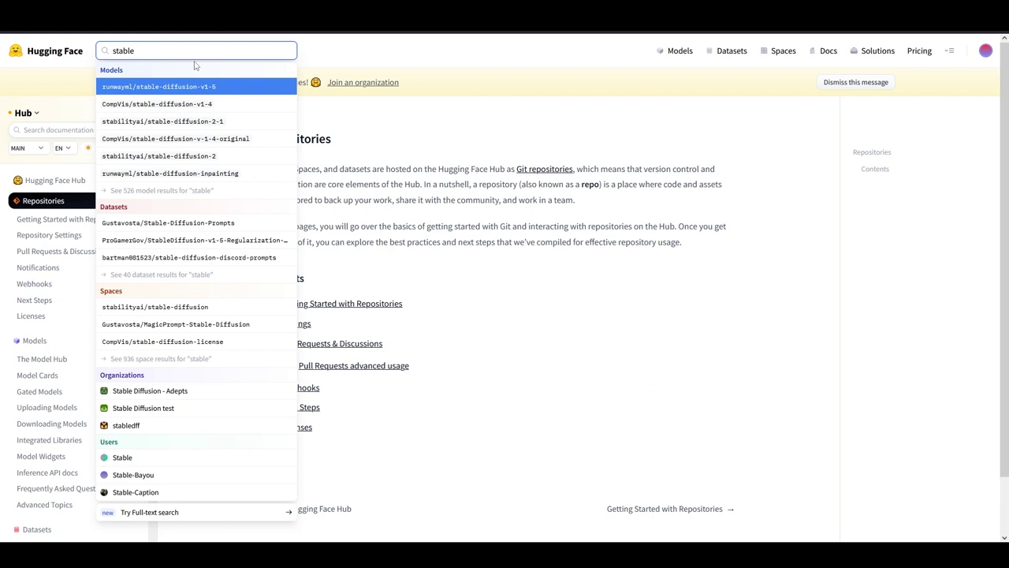
left_click(224, 144)
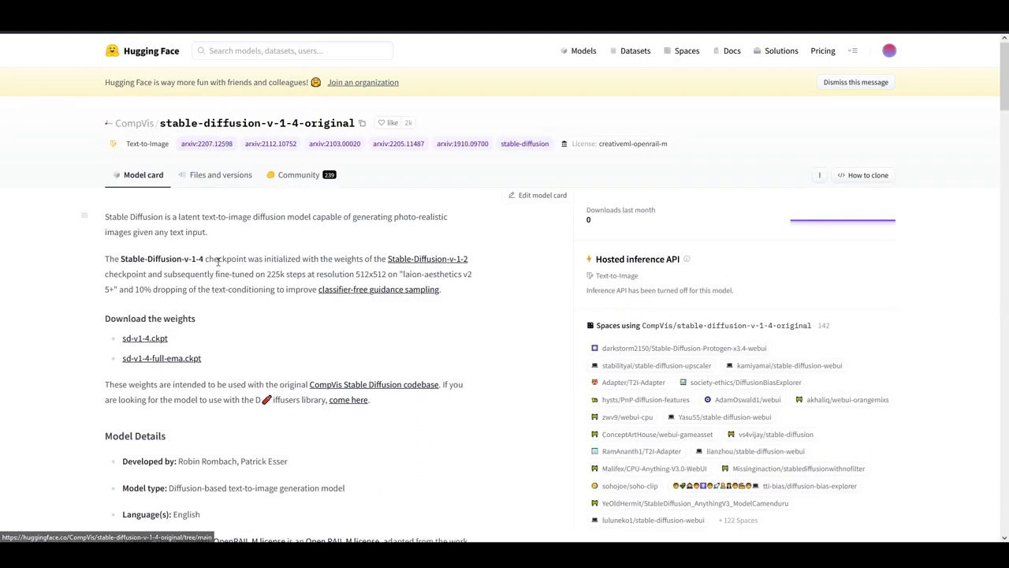
left_click(163, 342)
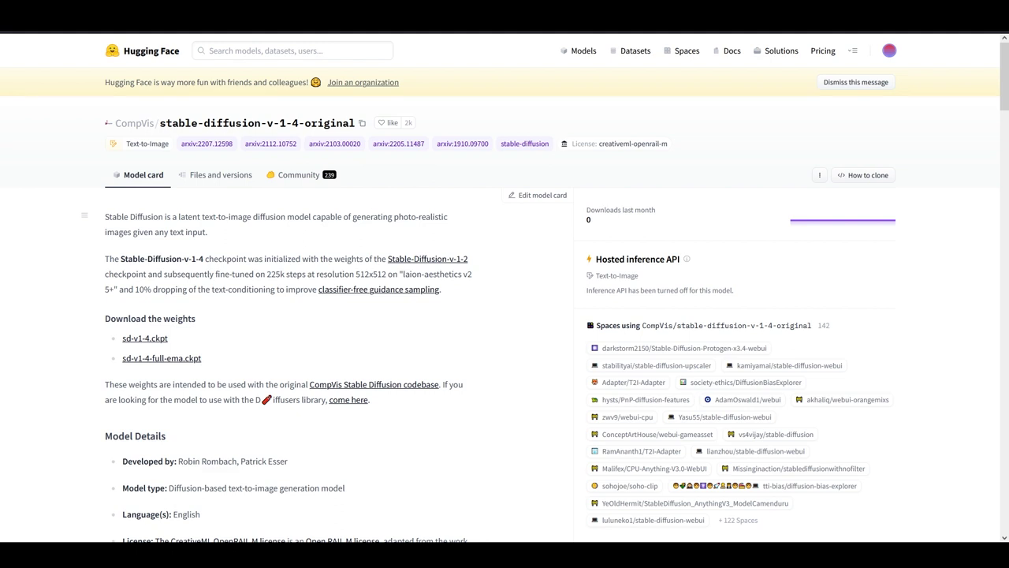
left_click(164, 338)
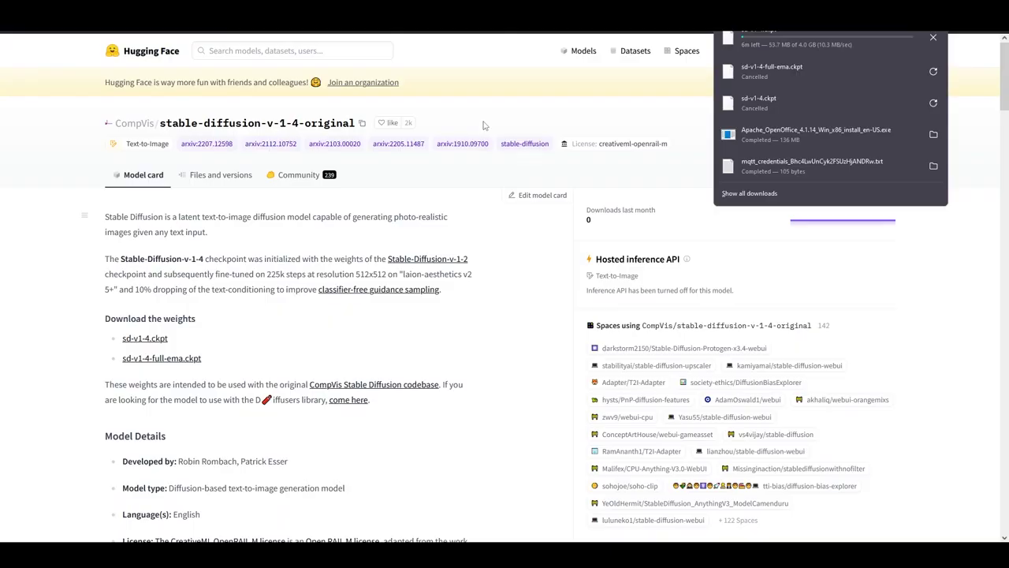
left_click(933, 37)
key("Escape")
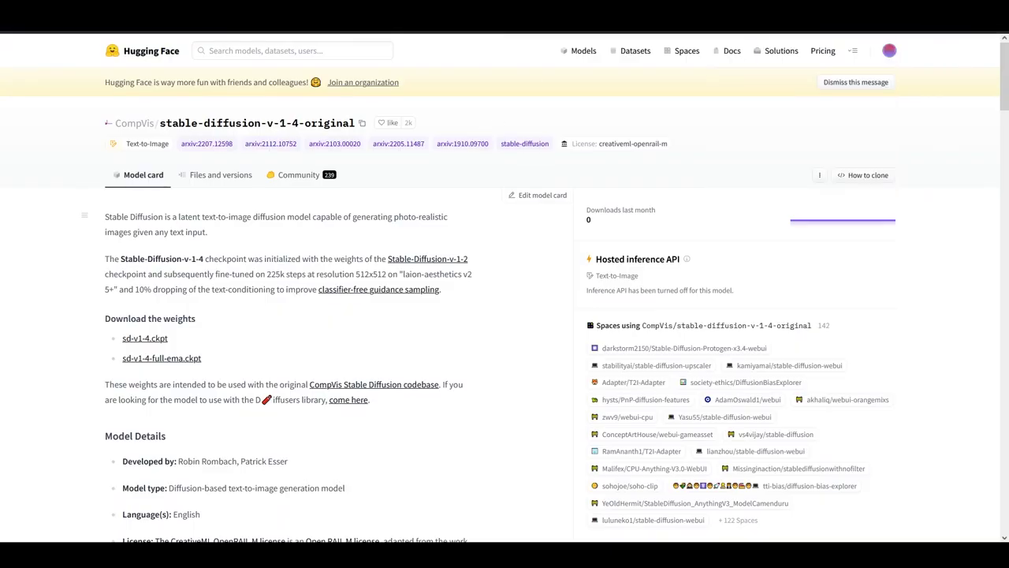
left_click(149, 339)
Open the runwayml/stable-diffusion-v1-5 model page and scroll to its weight downloads.
left_click(259, 45)
type("stabl")
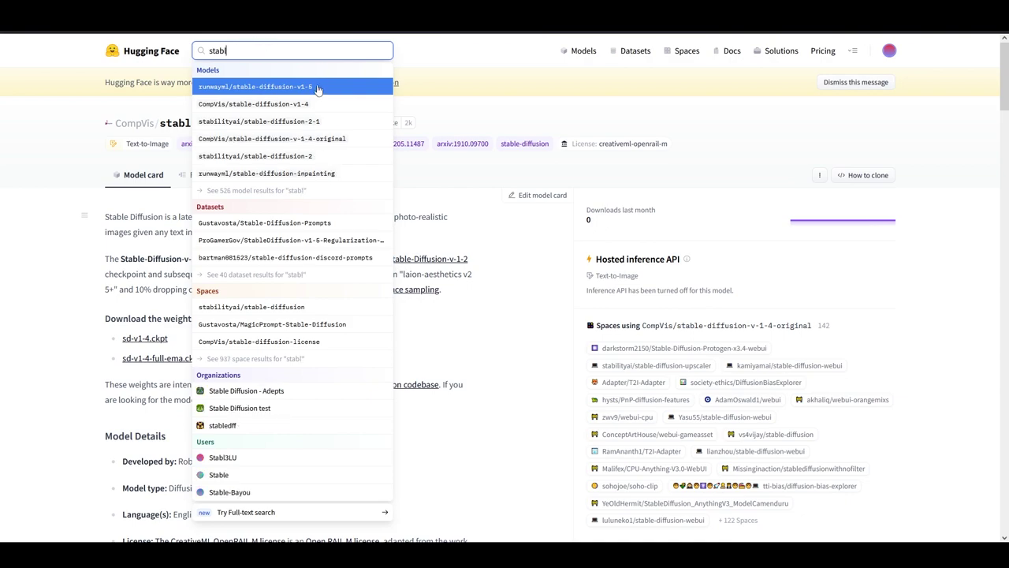
left_click(318, 88)
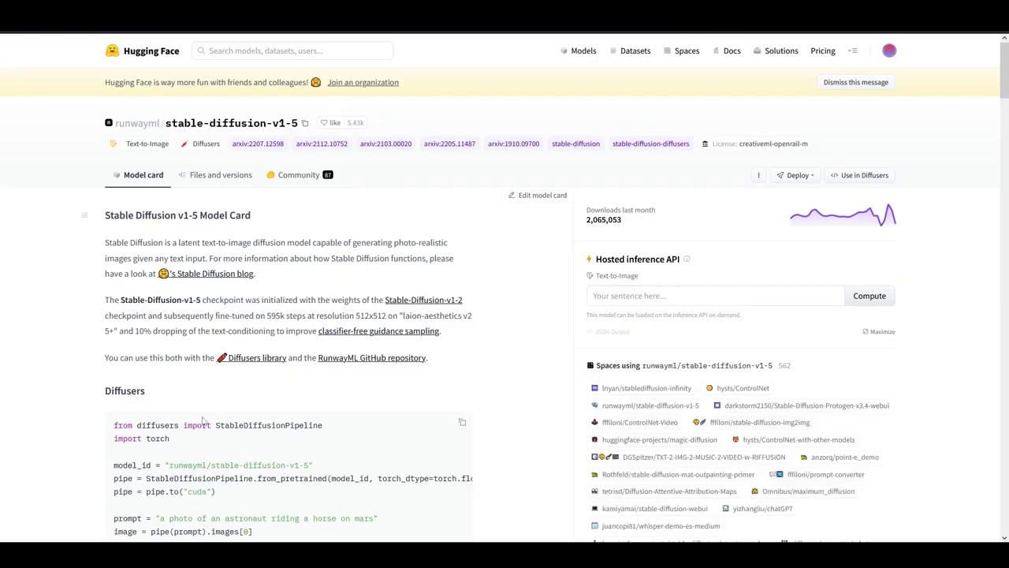
scroll(339, 377, "down", 1)
scroll(339, 377, "down", 4)
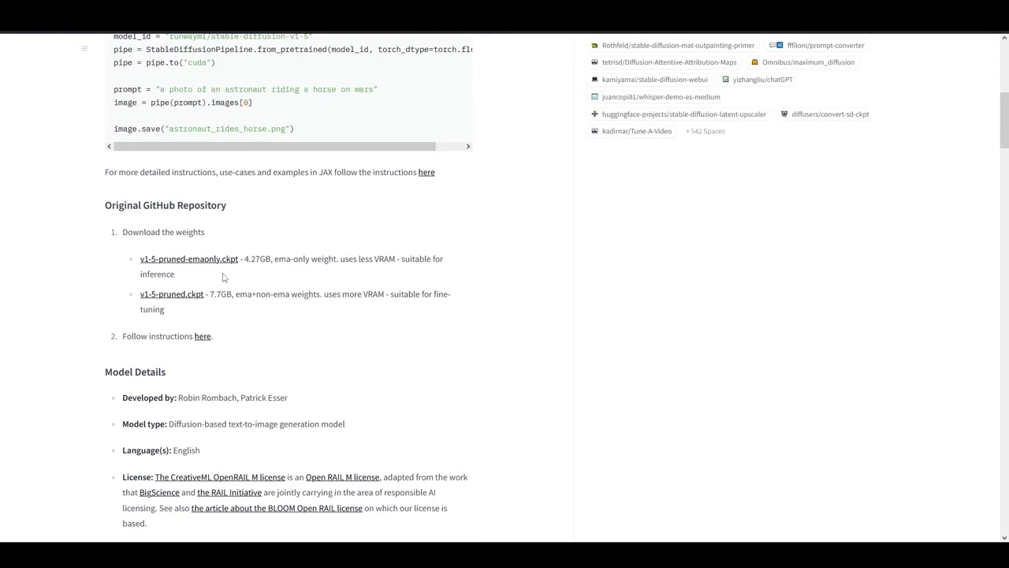
mouse_move(361, 134)
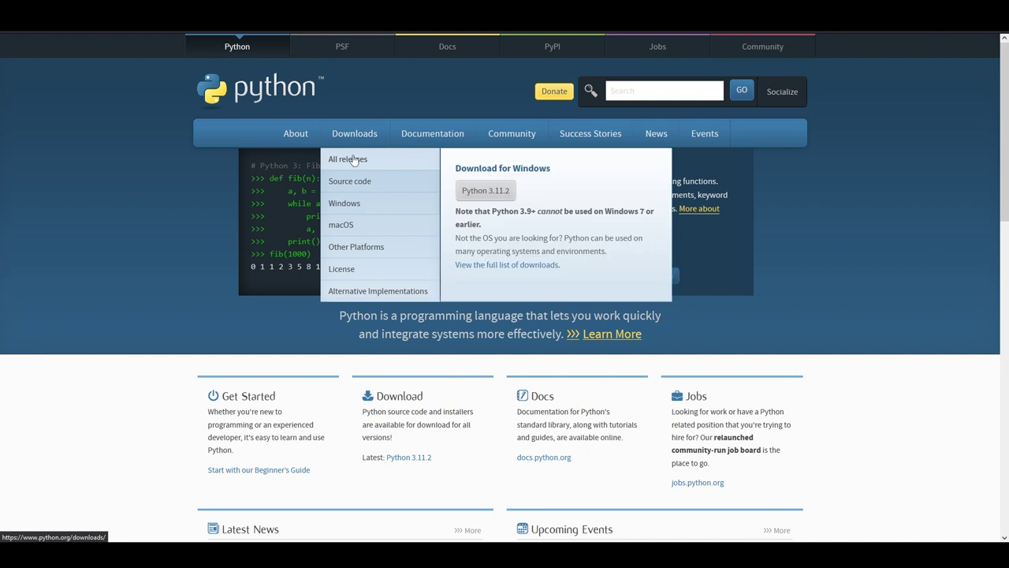
Go to Python releases for Windows and open the Python 3.10.10 release page.
left_click(345, 205)
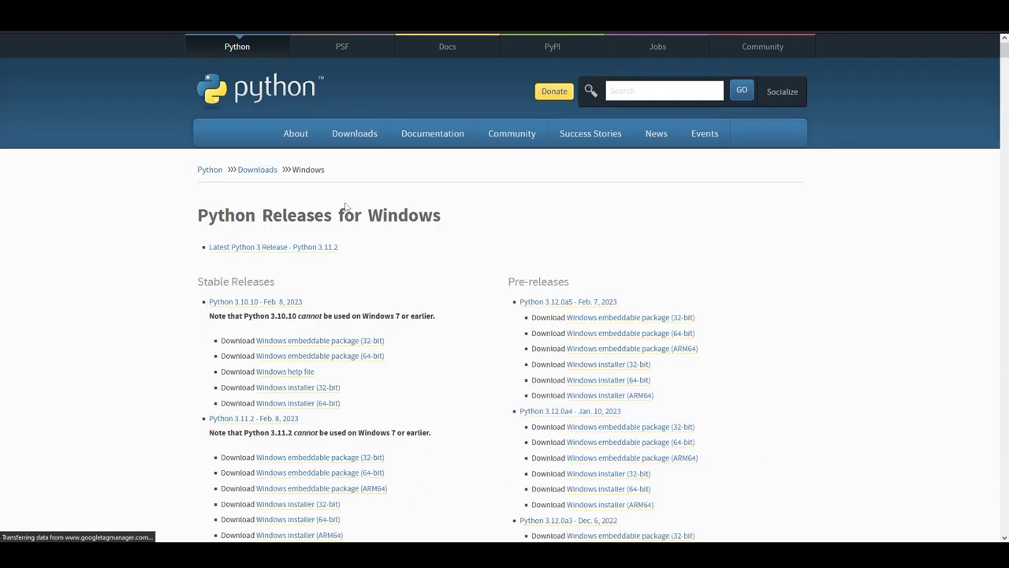
left_click(276, 301)
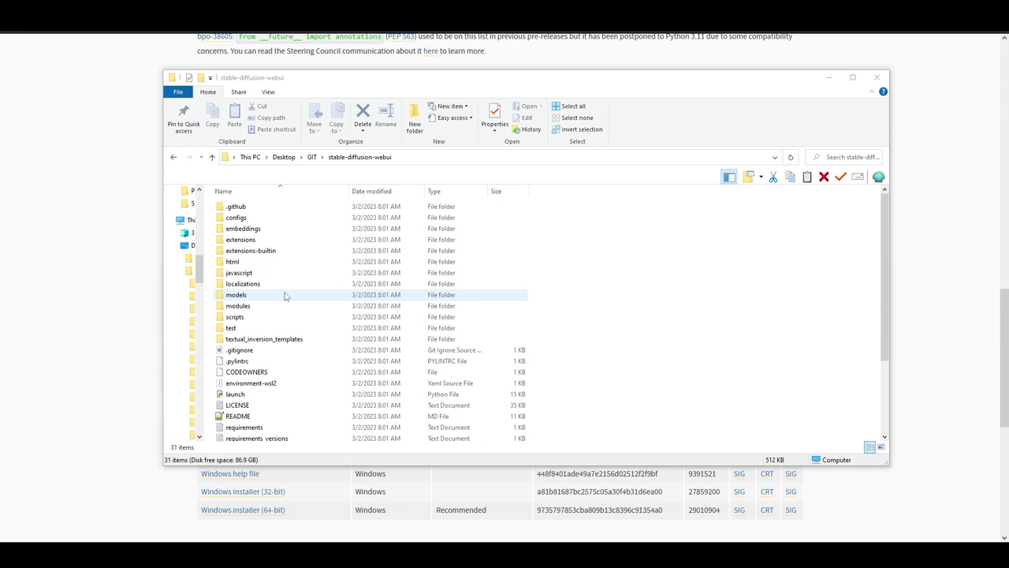
Navigate into models\Stable-diffusion inside the stable-diffusion-webui folder.
double_click(275, 293)
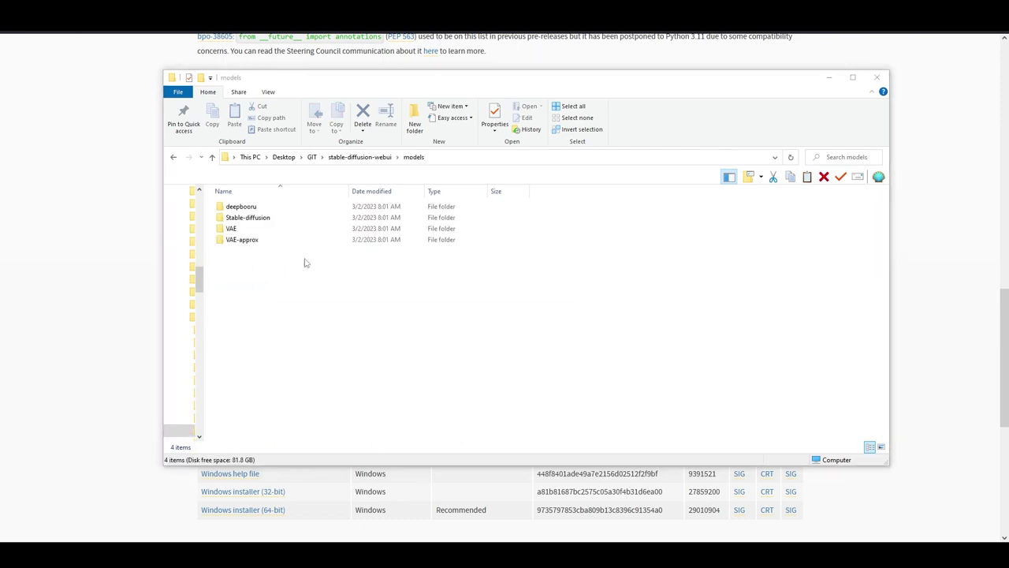
double_click(278, 219)
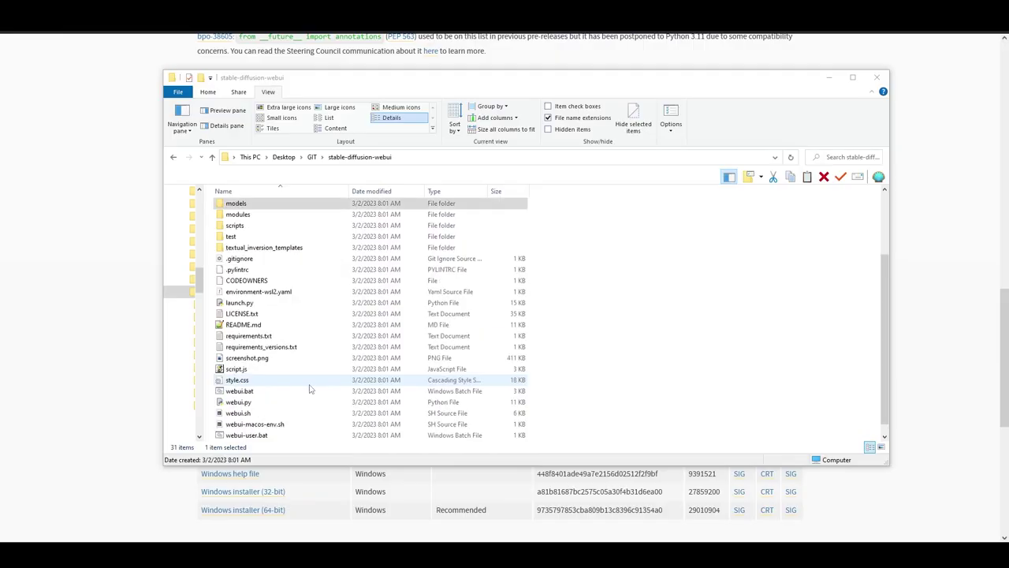
Scroll down the stable-diffusion-webui root folder to find webui.bat.
scroll(310, 389, "down", 1)
Run webui.bat and move its console window into view to follow the torch install.
left_click(263, 382)
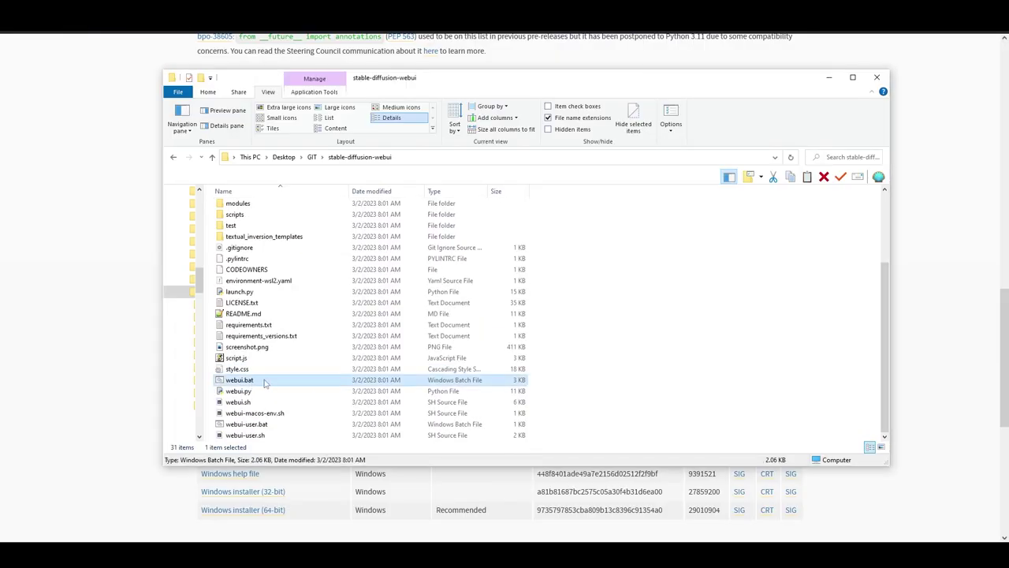
double_click(265, 382)
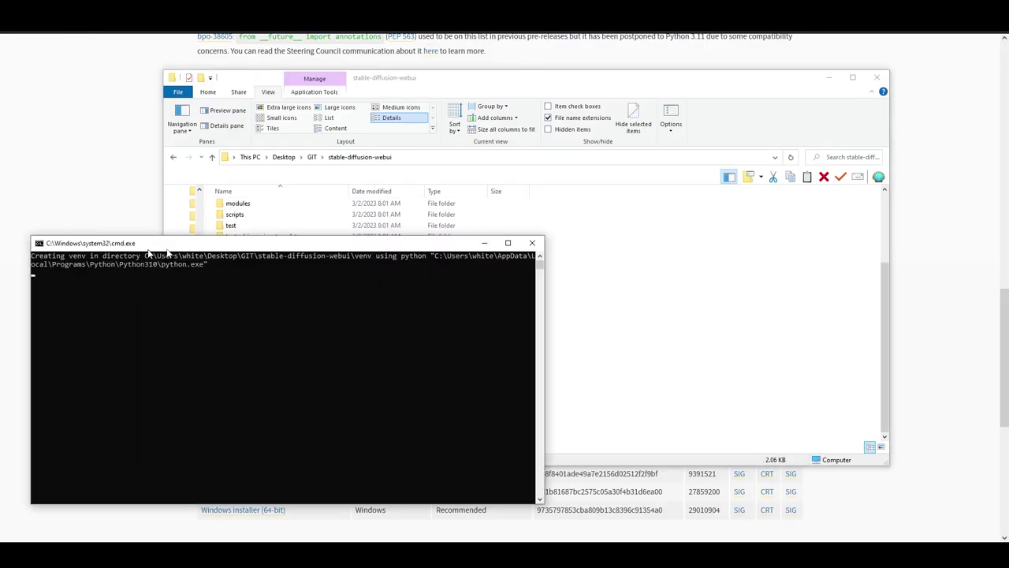
left_click_drag(146, 241, 265, 183)
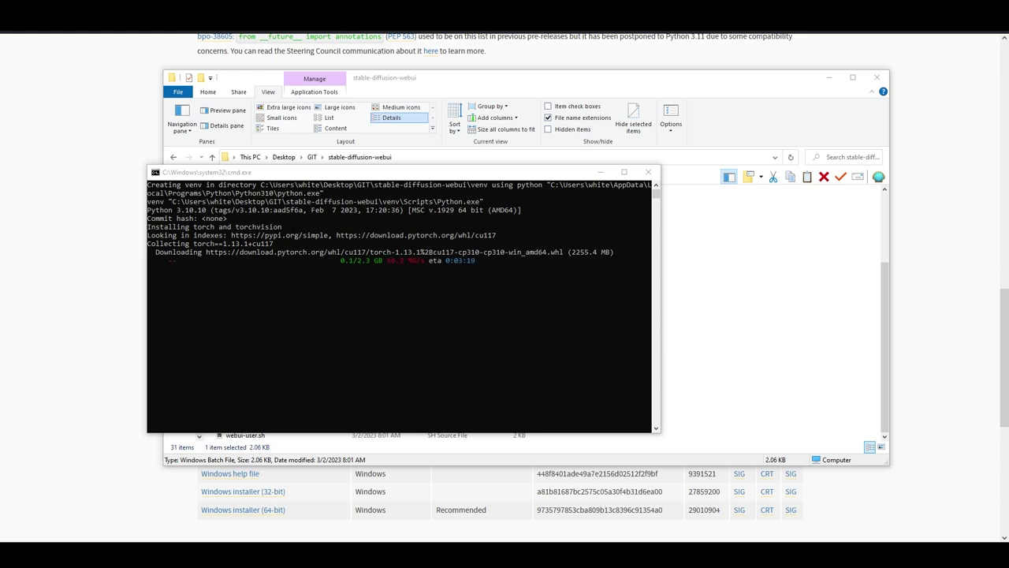
scroll(765, 315, "up", 1)
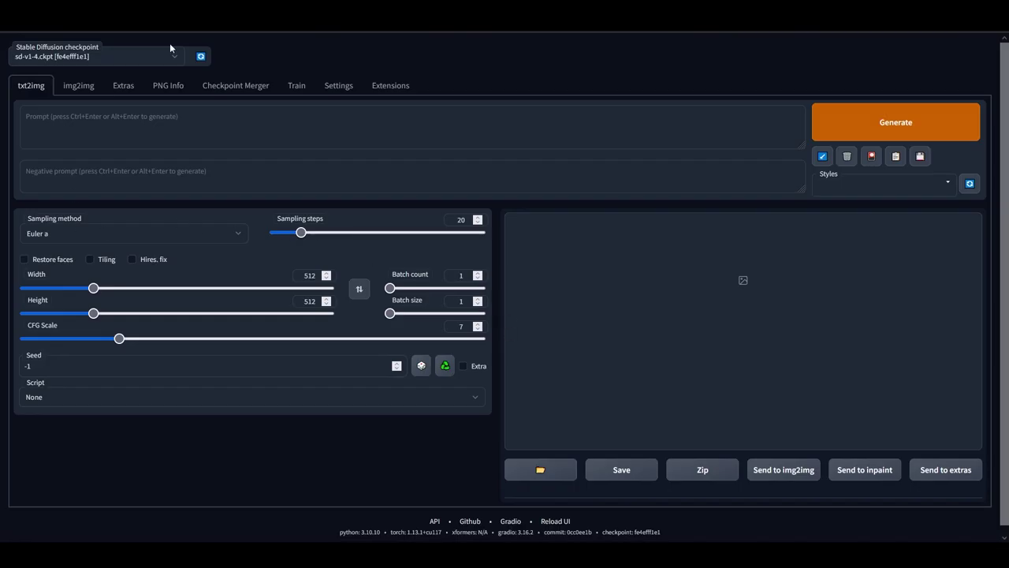
Keep sd-v1-4.ckpt as the checkpoint and raise Batch count to 4.
left_click(175, 60)
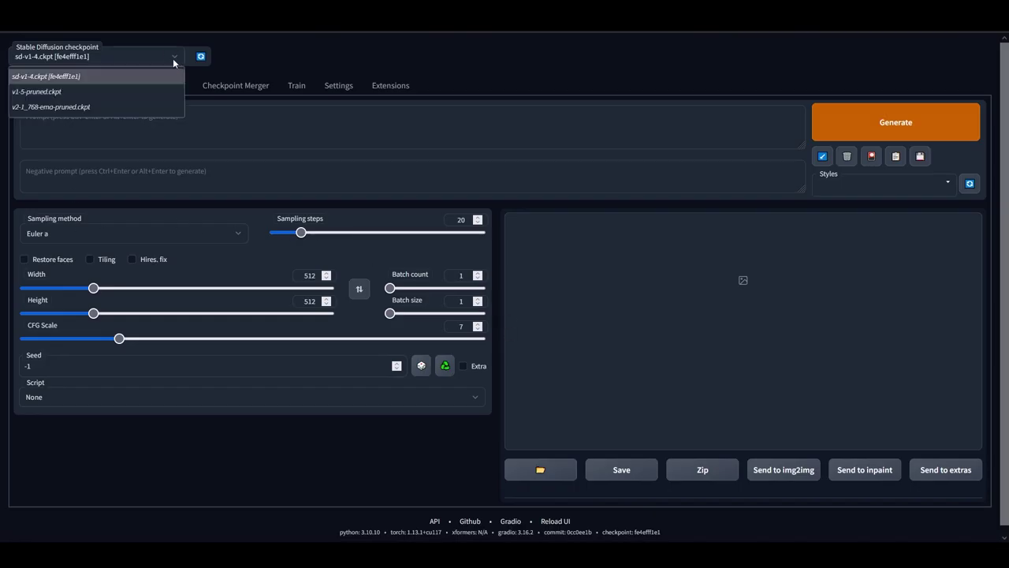
left_click(141, 74)
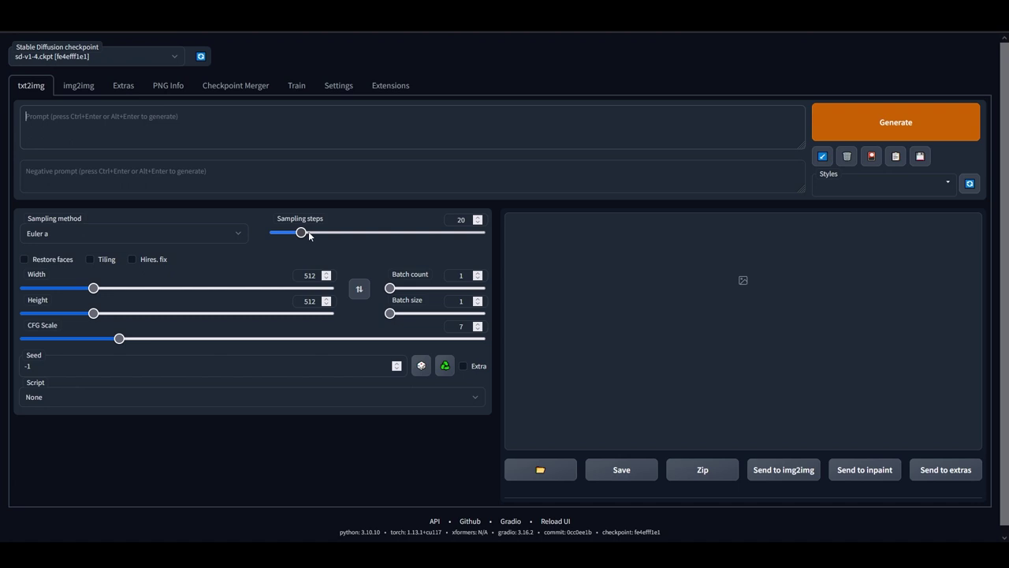
left_click_drag(438, 289, 391, 292)
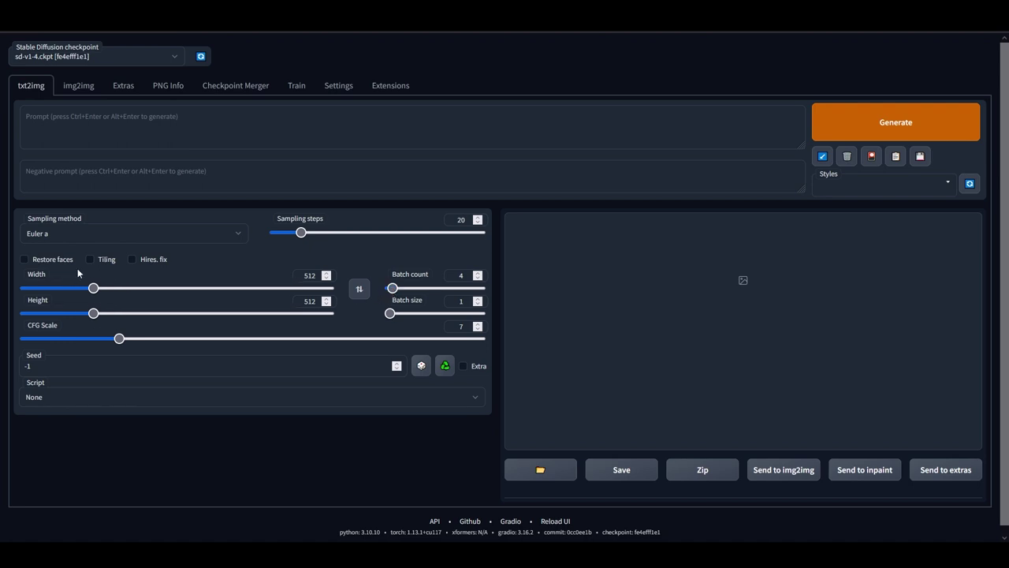
Enable Restore faces and choose DDIM as the sampling method.
left_click(24, 261)
left_click(103, 237)
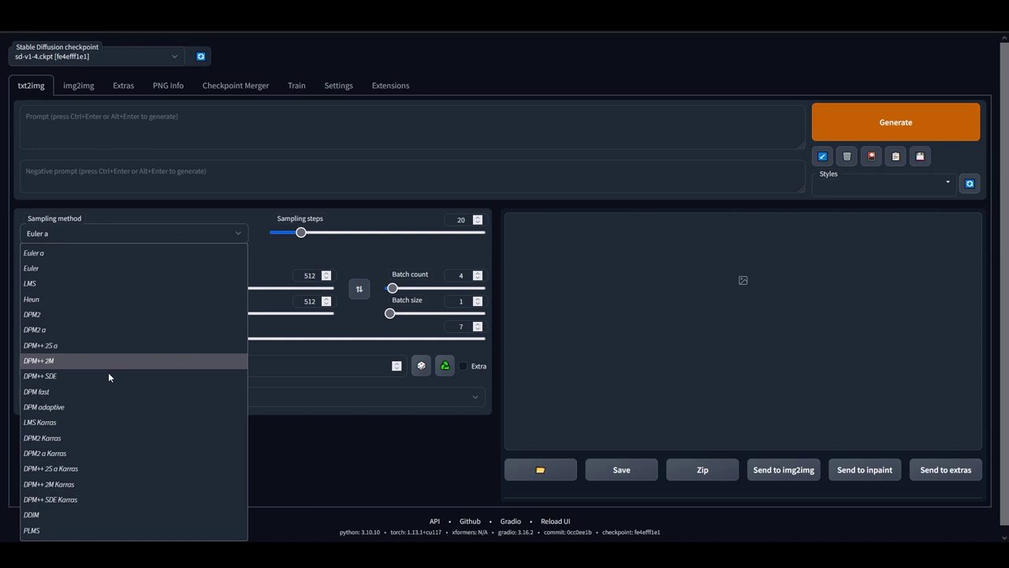
left_click(101, 514)
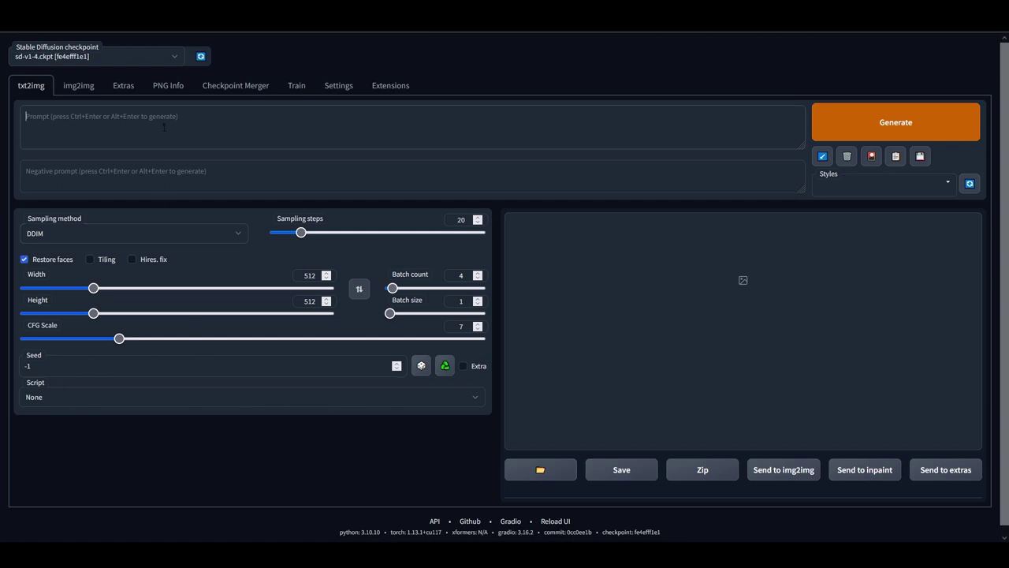
Paste the photorealistic jungle seal team war-scene prompt and generate the images.
type("http://127.0.0.1:7860")
key("shift+Left")
key("shift+Left")
key("shift+Left")
key("shift+Left")
key("shift+Left")
key("shift+Left")
key("shift+Left")
key("shift+Left")
key("shift+Left")
key("shift+Left")
key("shift+Left")
key("shift+Left")
key("shift+Left")
key("shift+Left")
key("shift+Left")
key("shift+Left")
key("shift+Left")
key("shift+Left")
key("shift+Left")
key("shift+Left")
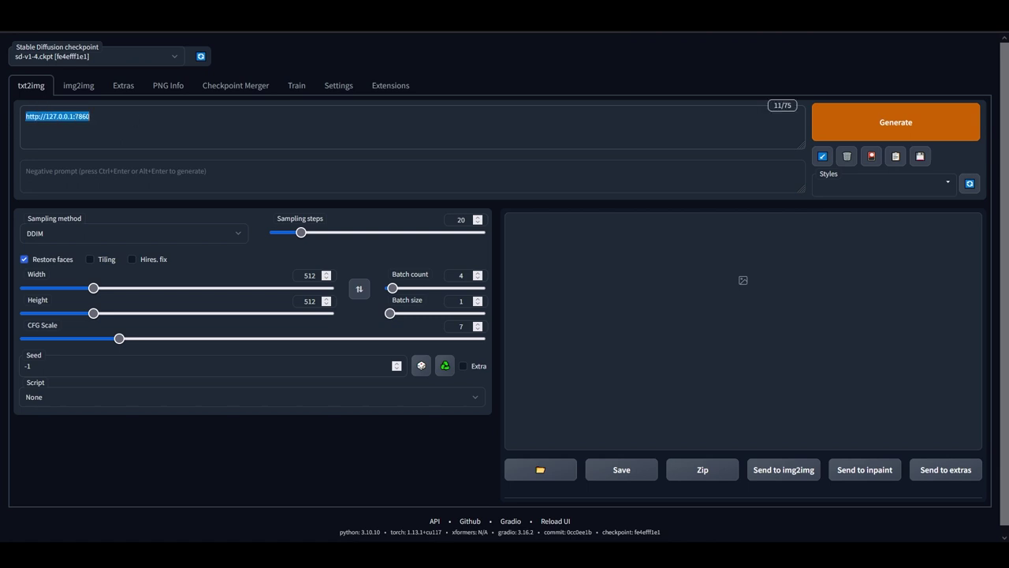
type("seal team jungle photorealistic hyperrealistic, DSLR camera, Vignette filter, War scene --chaos 20 --iw -0.6 --w 256")
left_click(835, 120)
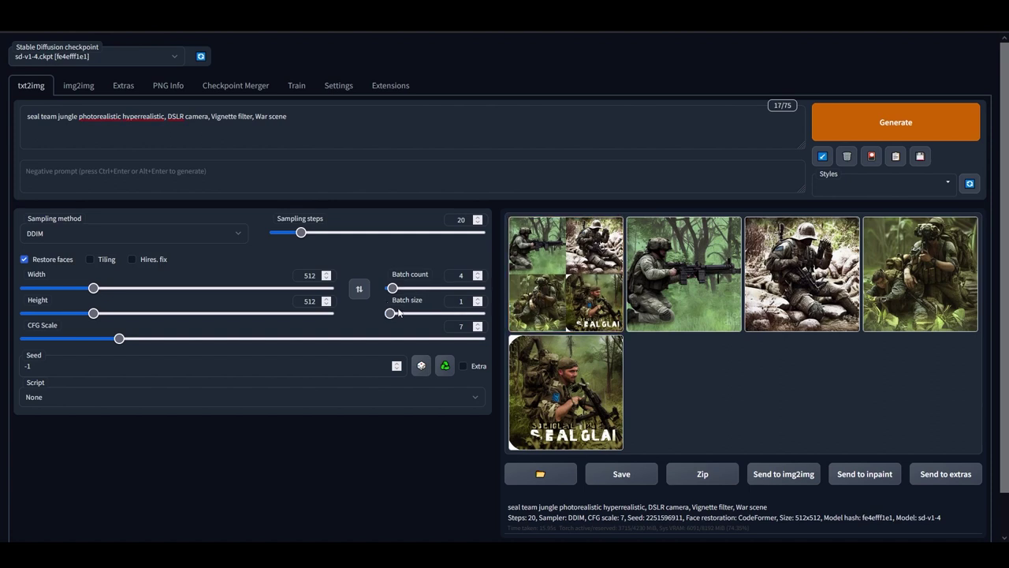
Set Batch size to 4 and view the results grid full screen.
left_click_drag(391, 314, 387, 288)
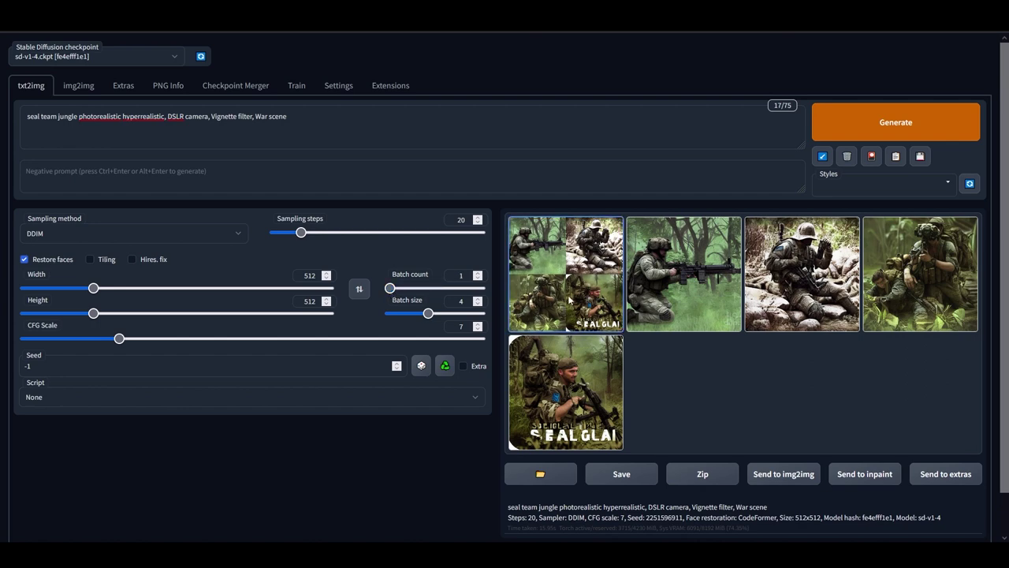
left_click(570, 298)
left_click(672, 296)
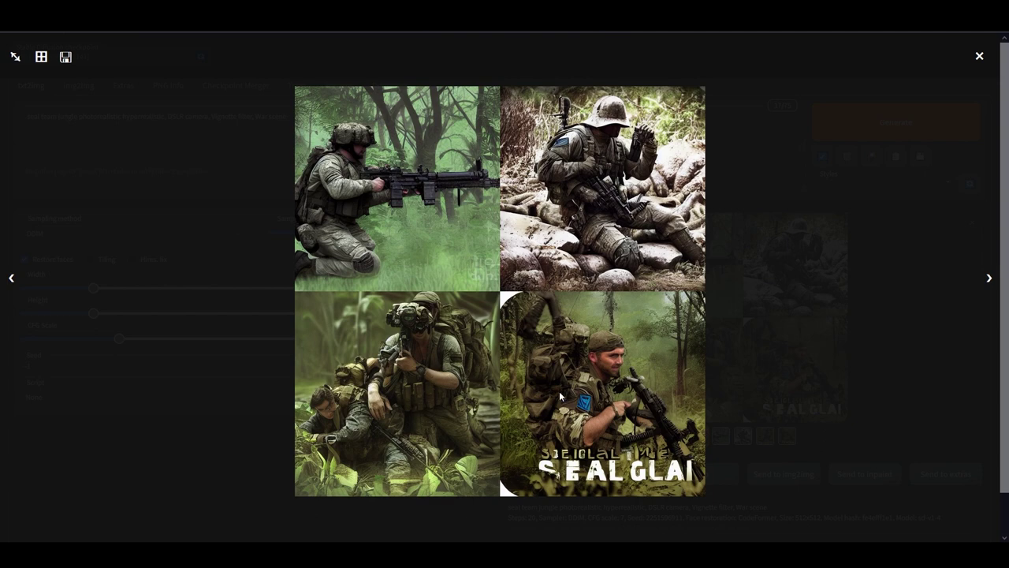
Page through the VR headset images up to the man wearing a headset on a tablet.
left_click(986, 279)
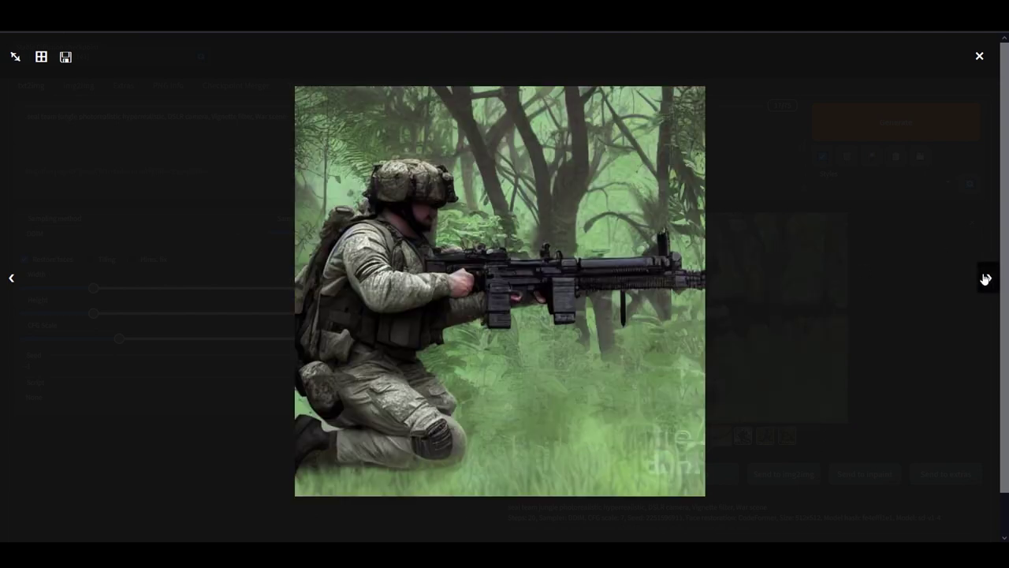
left_click(986, 280)
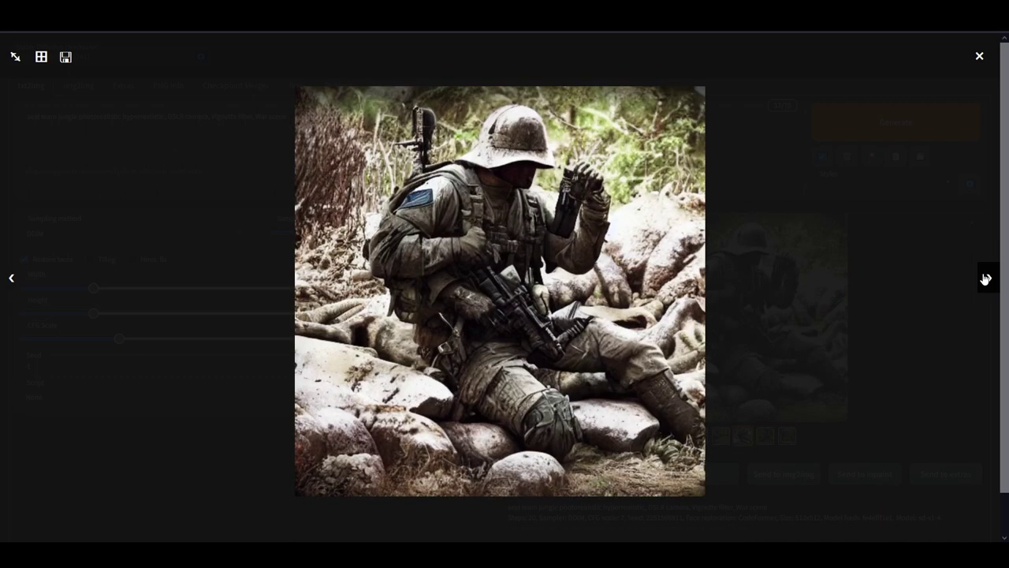
left_click(986, 279)
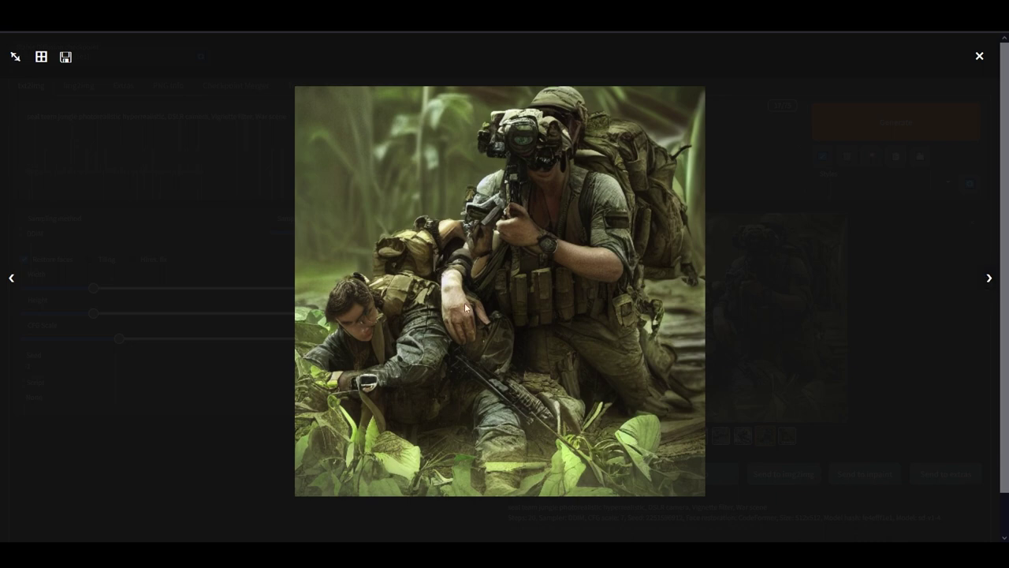
left_click(988, 279)
left_click(987, 279)
left_click(987, 279)
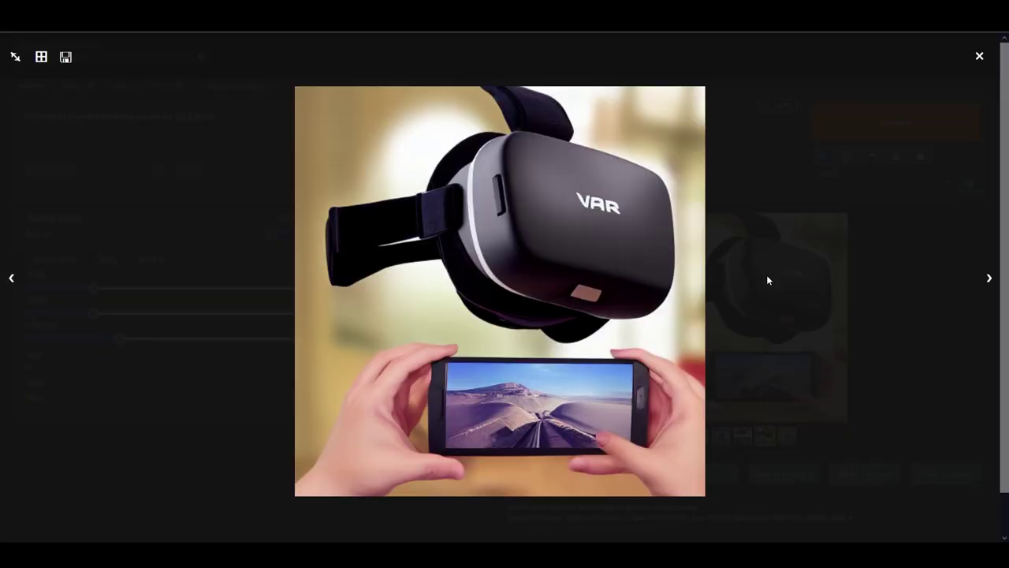
left_click(987, 281)
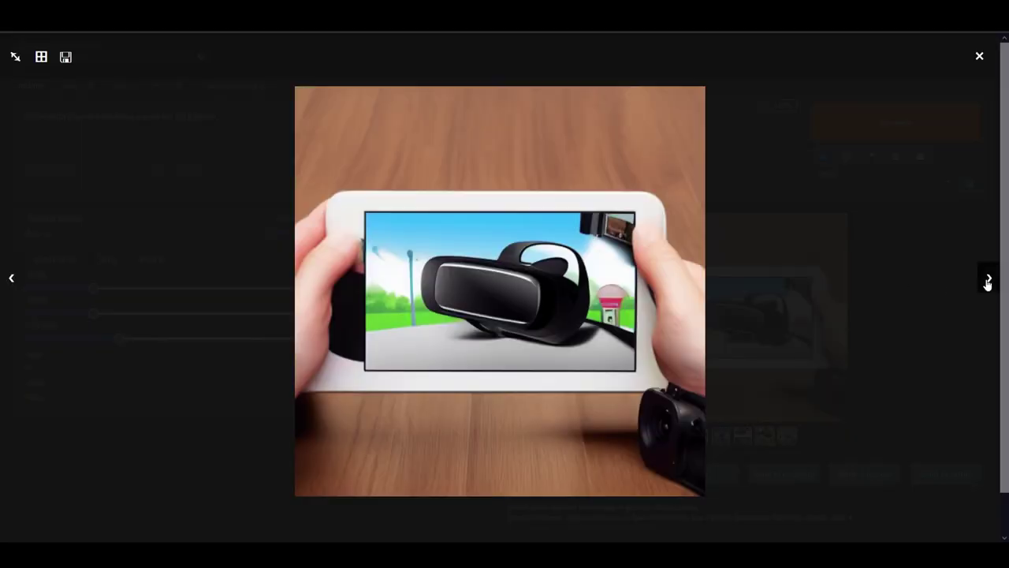
left_click(987, 281)
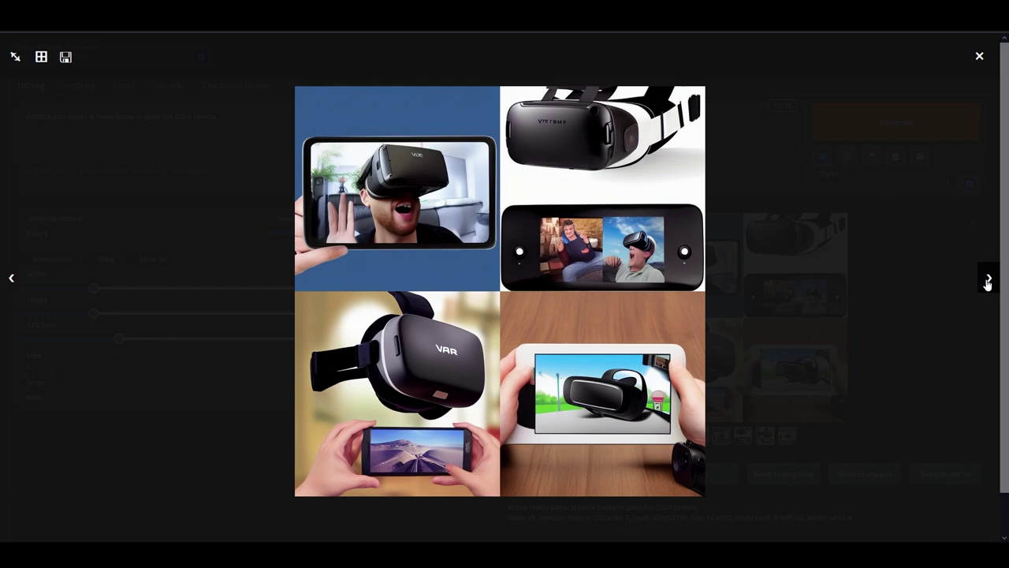
left_click(987, 281)
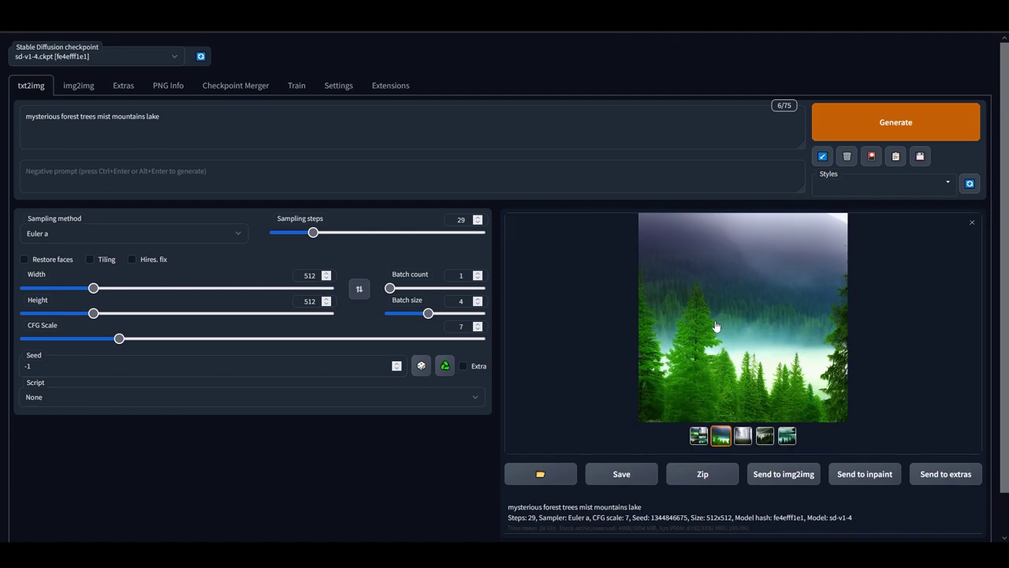
Browse the finished forest images full-screen, then close the viewer.
left_click(714, 316)
left_click(987, 280)
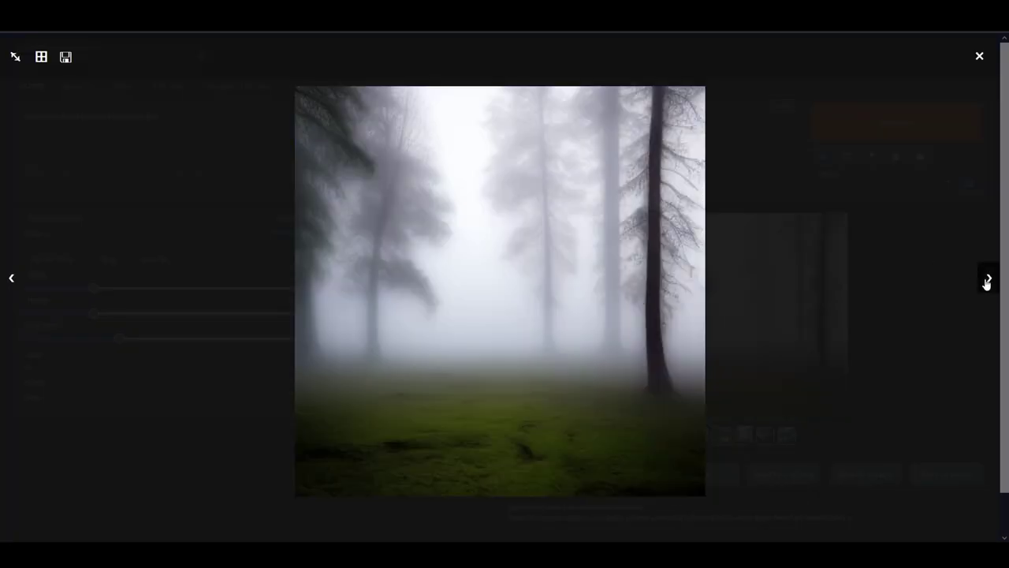
left_click(988, 280)
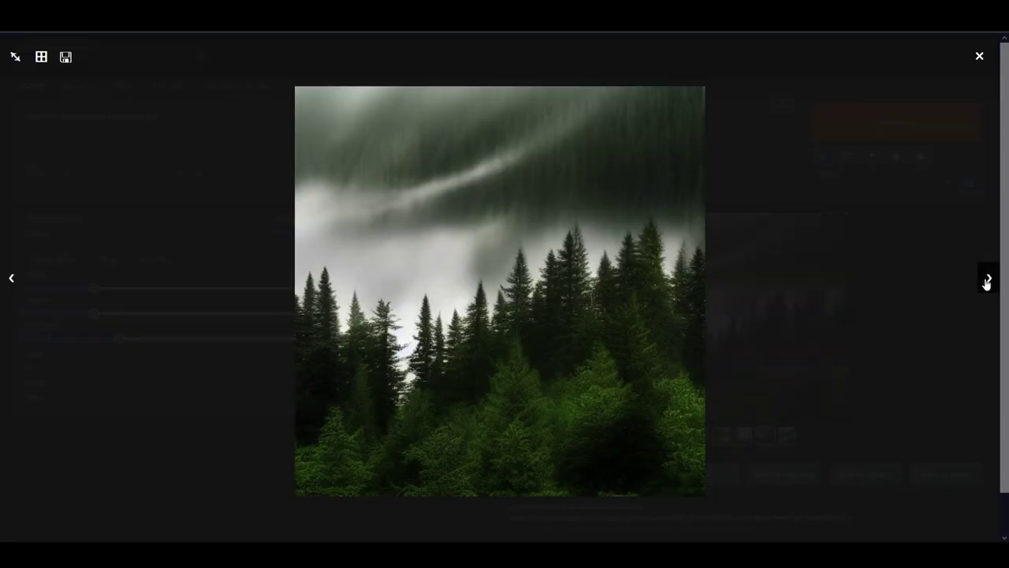
left_click(987, 280)
left_click(979, 56)
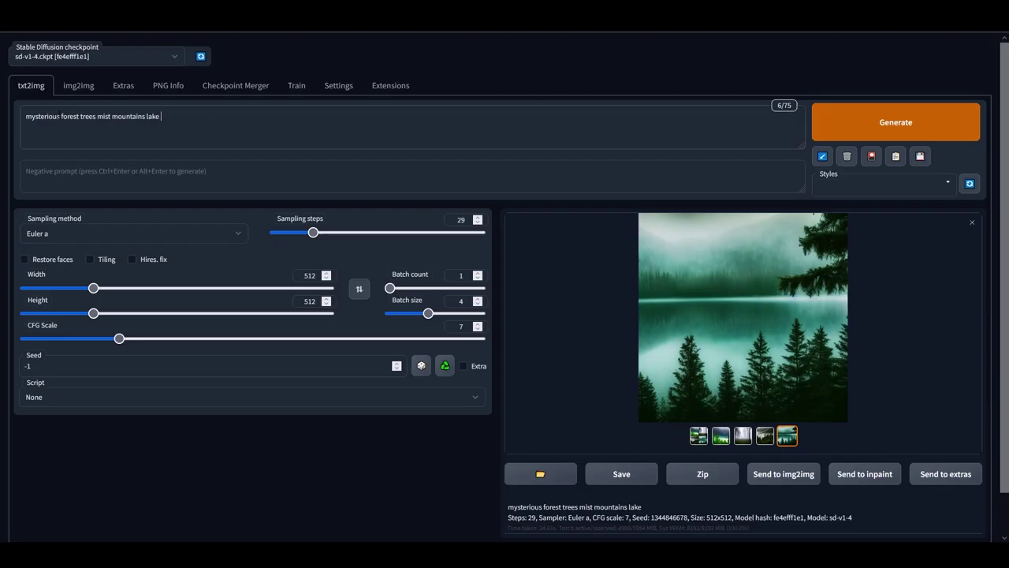
Replace 'mysterious' with 'sunset' in the prompt and generate a new batch.
left_click_drag(61, 116, 8, 116)
type("s")
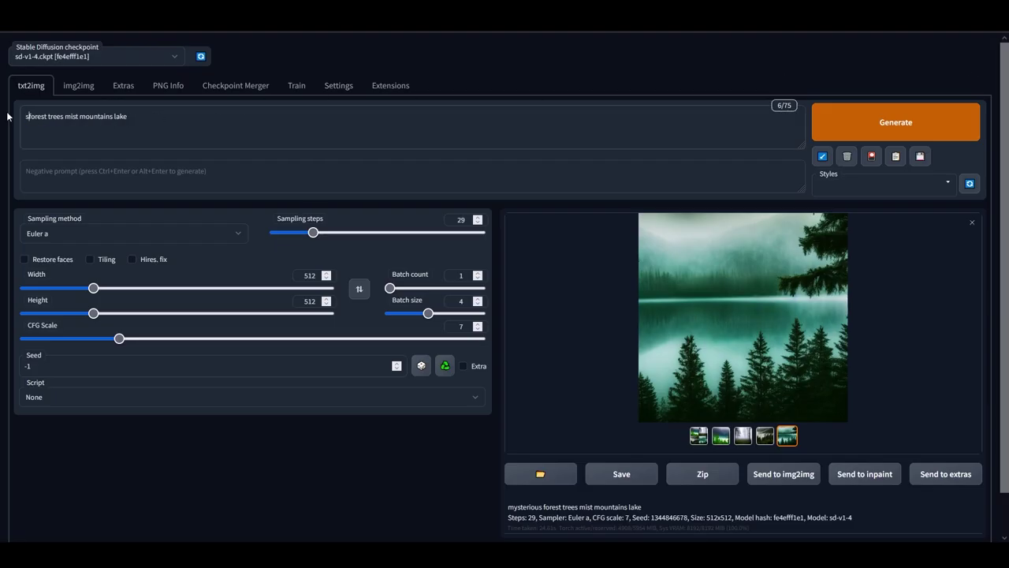
type("unset")
left_click(924, 129)
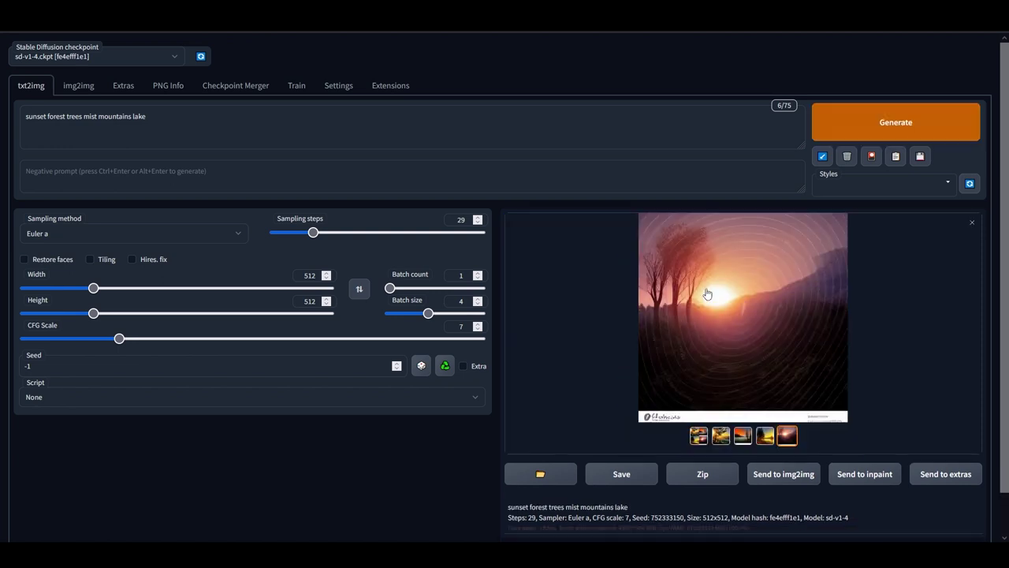
Browse the sunset landscape results full-screen, ending on the ringed sunset image, then close the viewer.
left_click(708, 294)
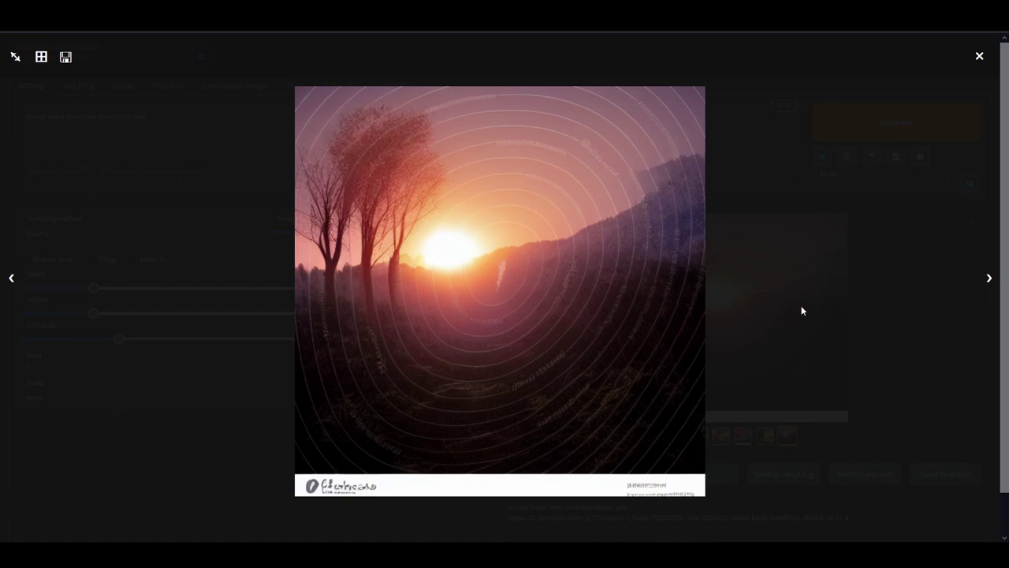
left_click(988, 280)
left_click(989, 280)
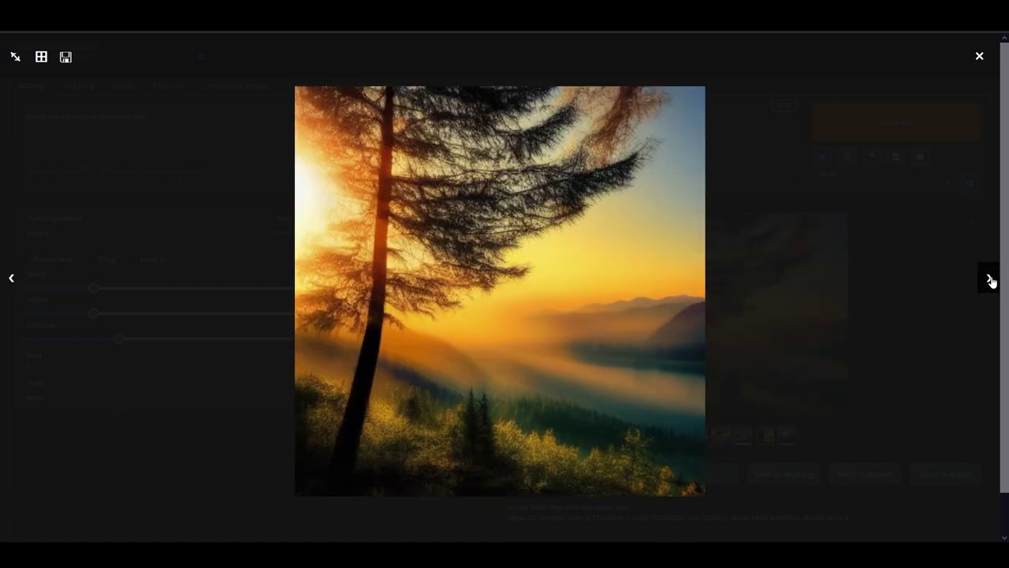
left_click(989, 280)
left_click(990, 281)
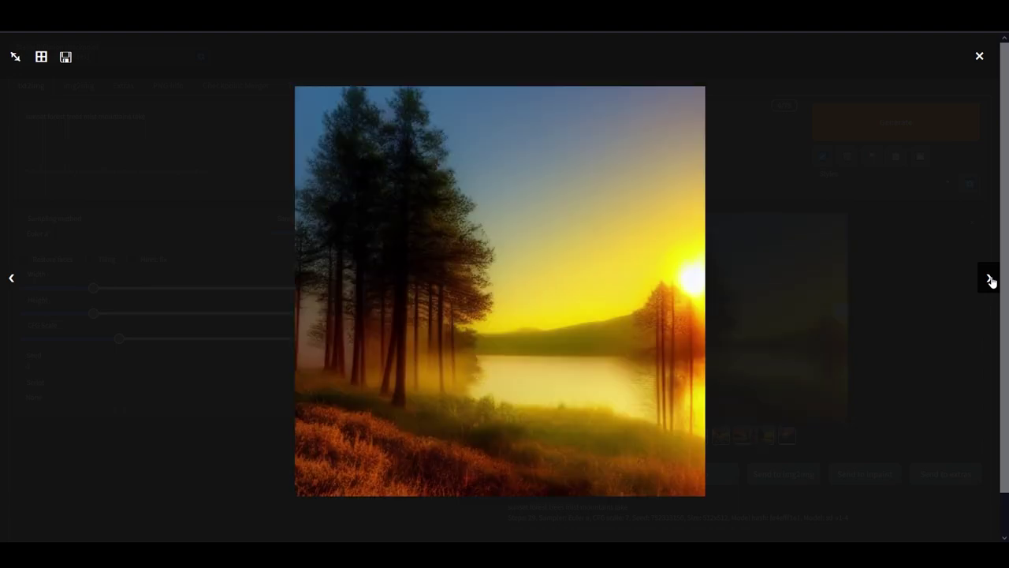
left_click(991, 281)
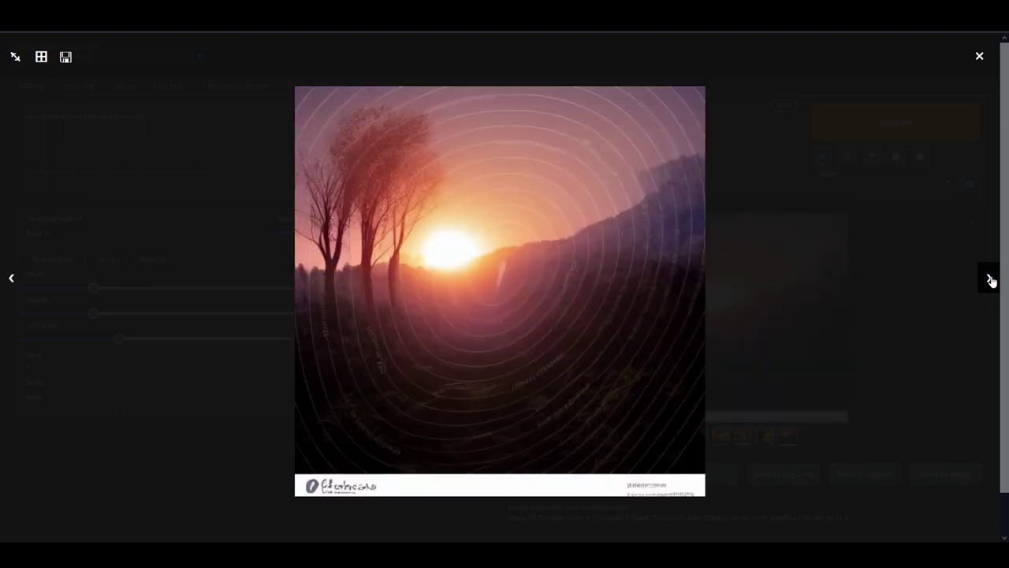
left_click(980, 57)
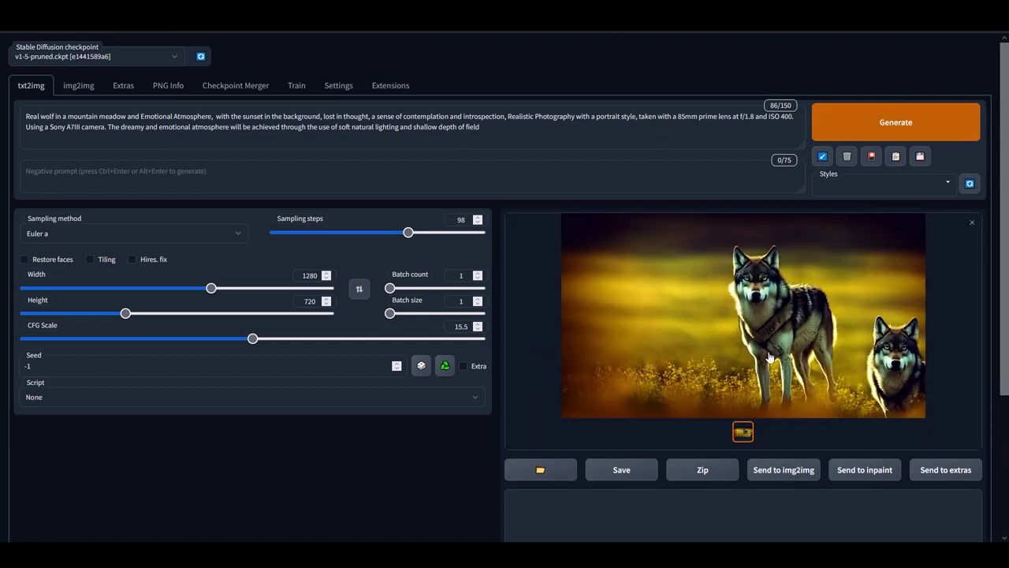
View the finished two-wolves meadow image full-screen.
left_click(860, 451)
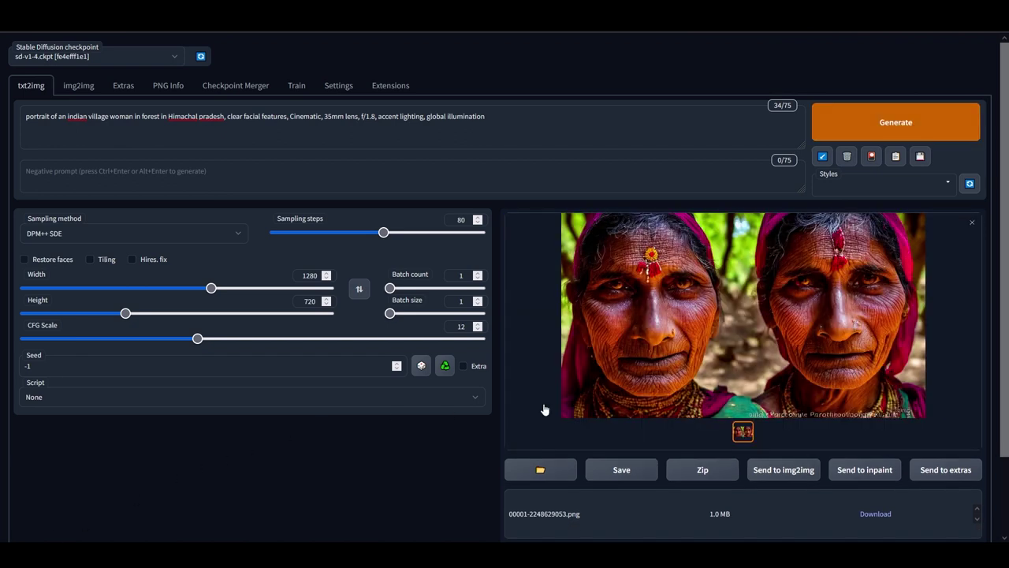
Review the village woman portrait, regenerate it at CFG scale 10 with Ctrl+Enter, and view the result full-screen.
left_click(661, 333)
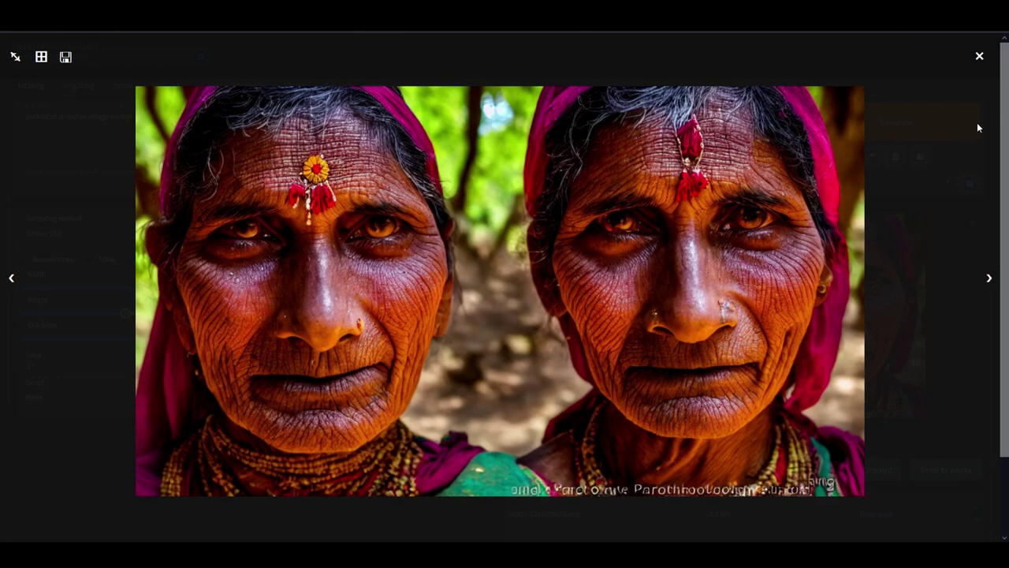
left_click(981, 60)
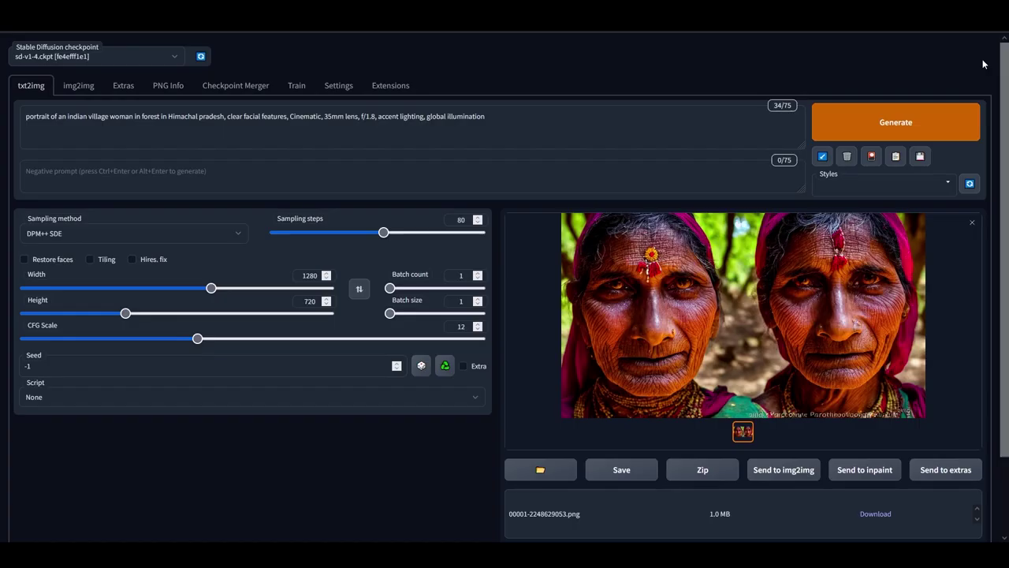
left_click_drag(198, 339, 167, 338)
triple_click(370, 116)
key("ctrl+Return")
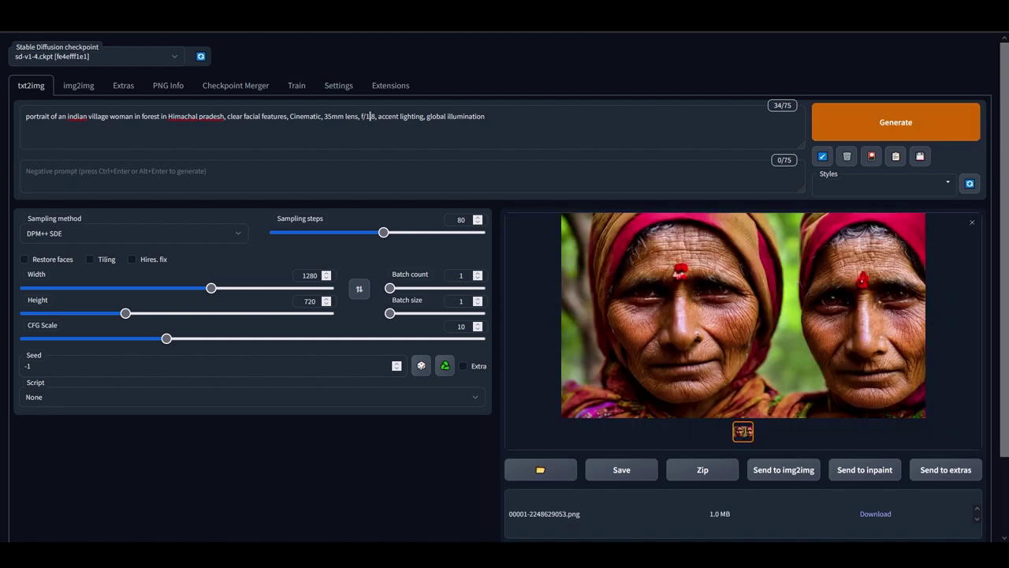
left_click(627, 331)
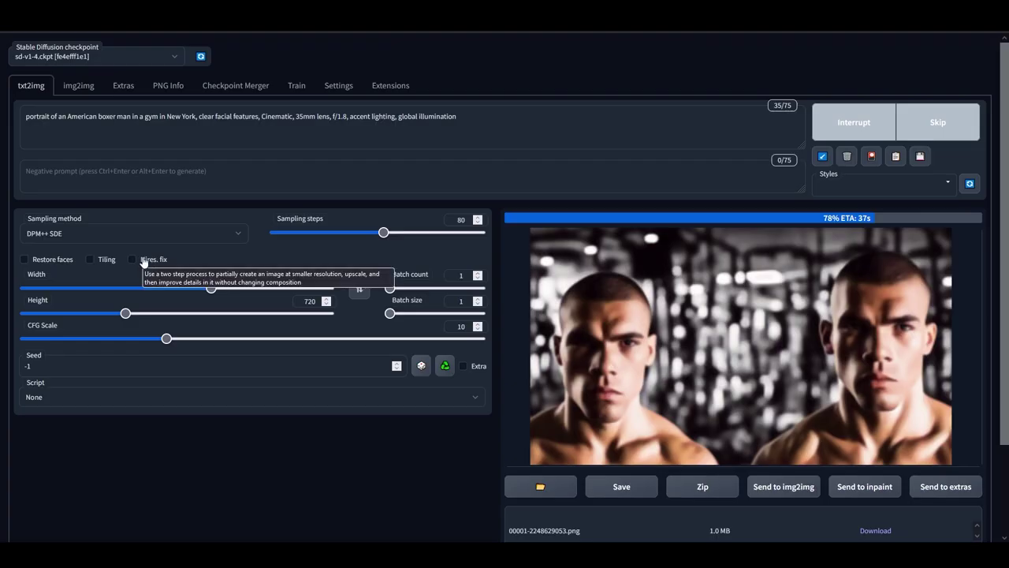
Toggle Hires. fix on and back off, then view the finished boxer portrait full-screen and close it.
left_click(141, 260)
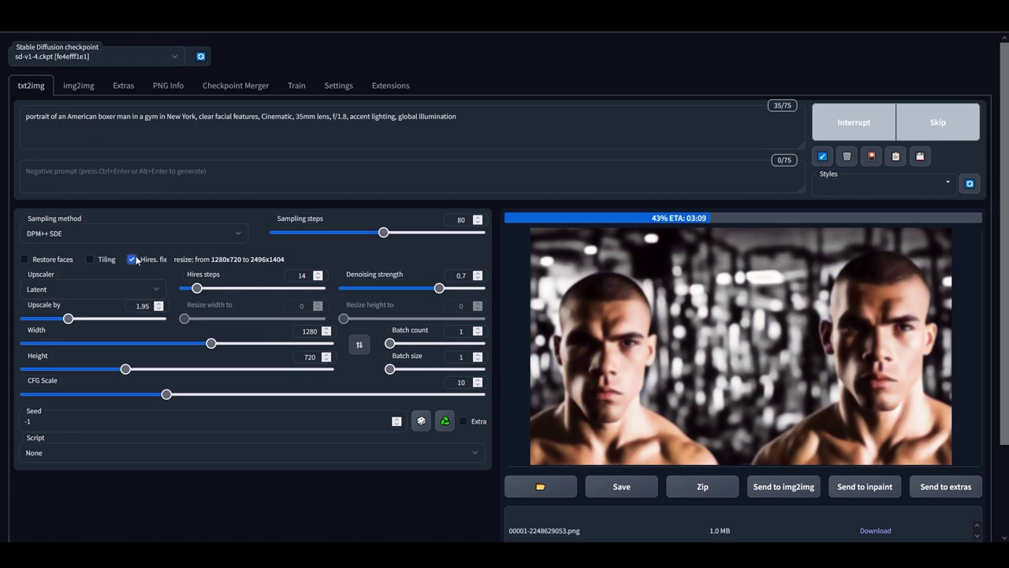
left_click(136, 260)
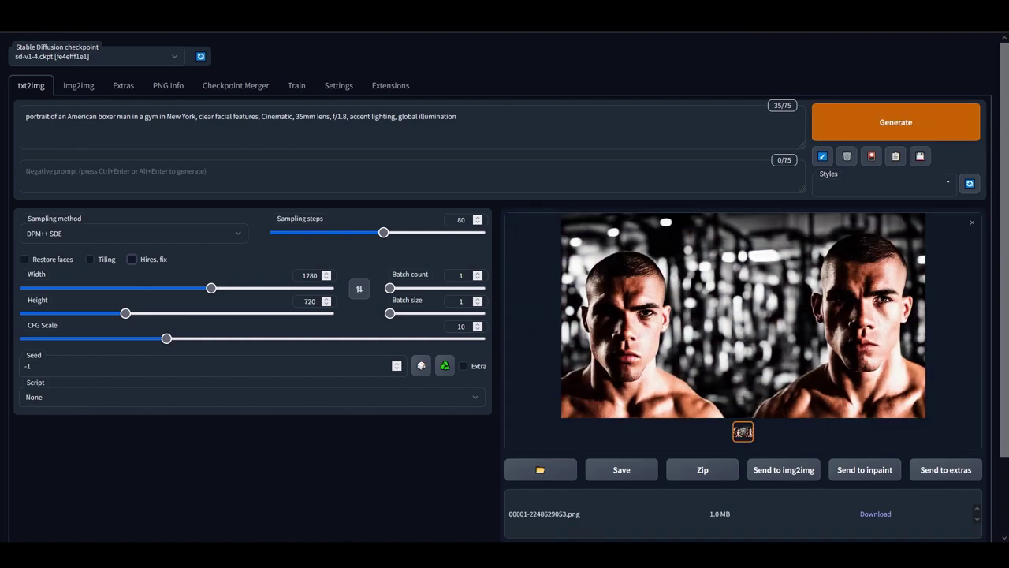
left_click(710, 355)
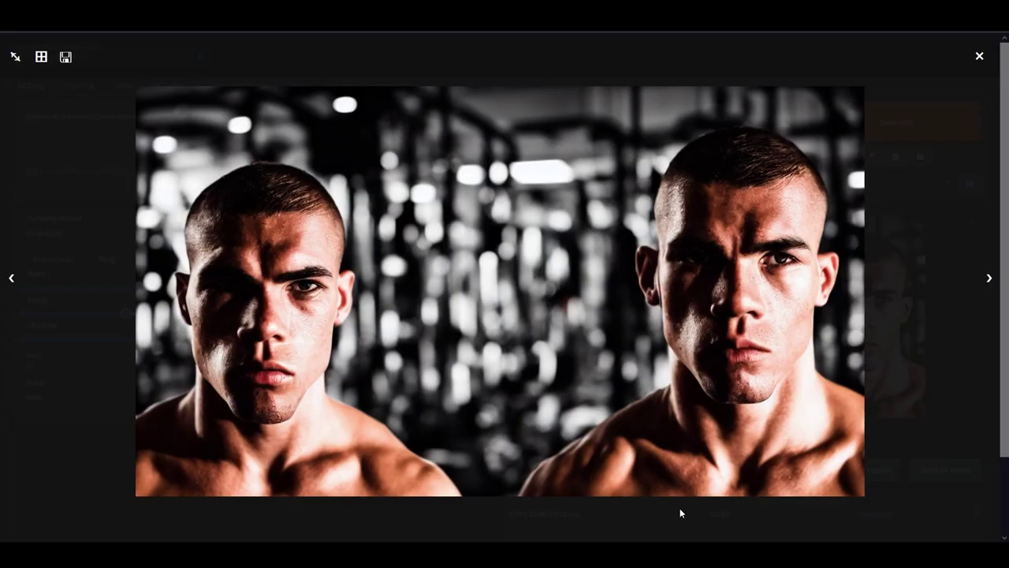
left_click(485, 444)
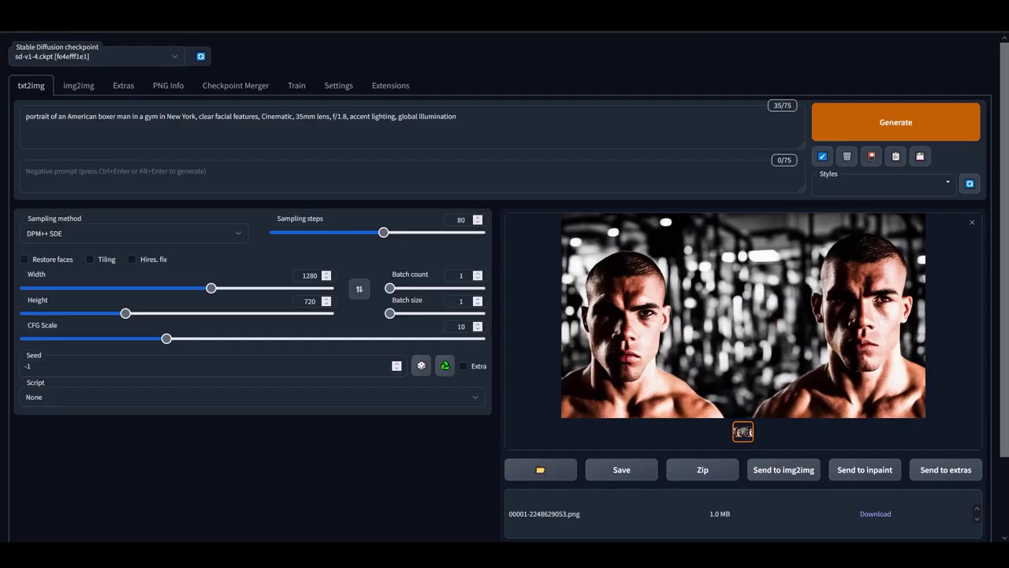